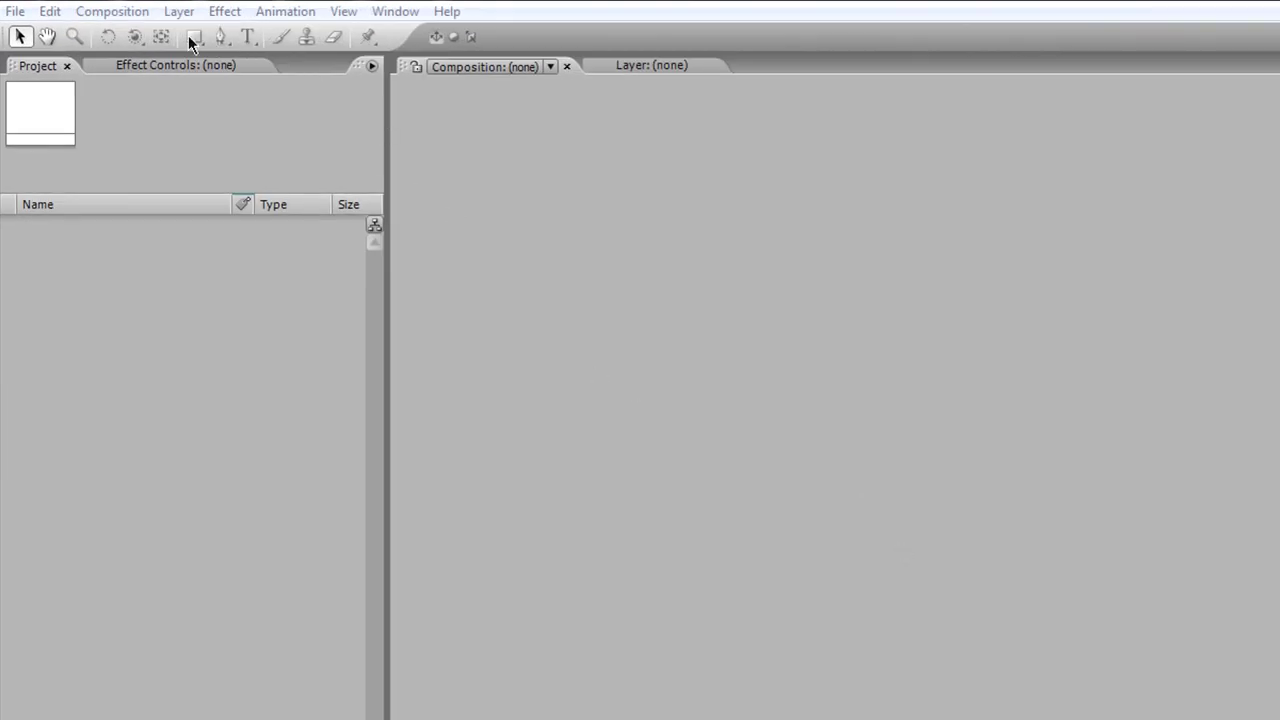
Step: Create Comp 1 at 1280×720 with the HDV/HDTV 720 preset and a 10-second duration
left_click(112, 11)
left_click(127, 33)
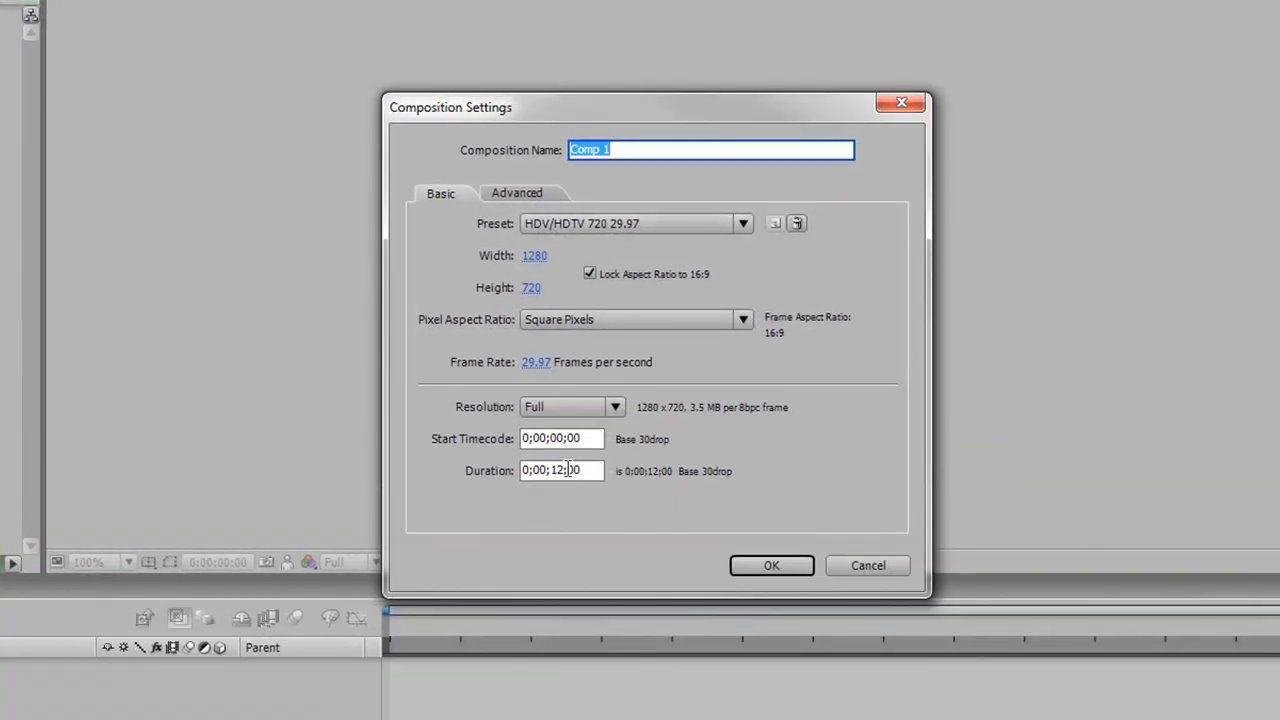
double_click(565, 469)
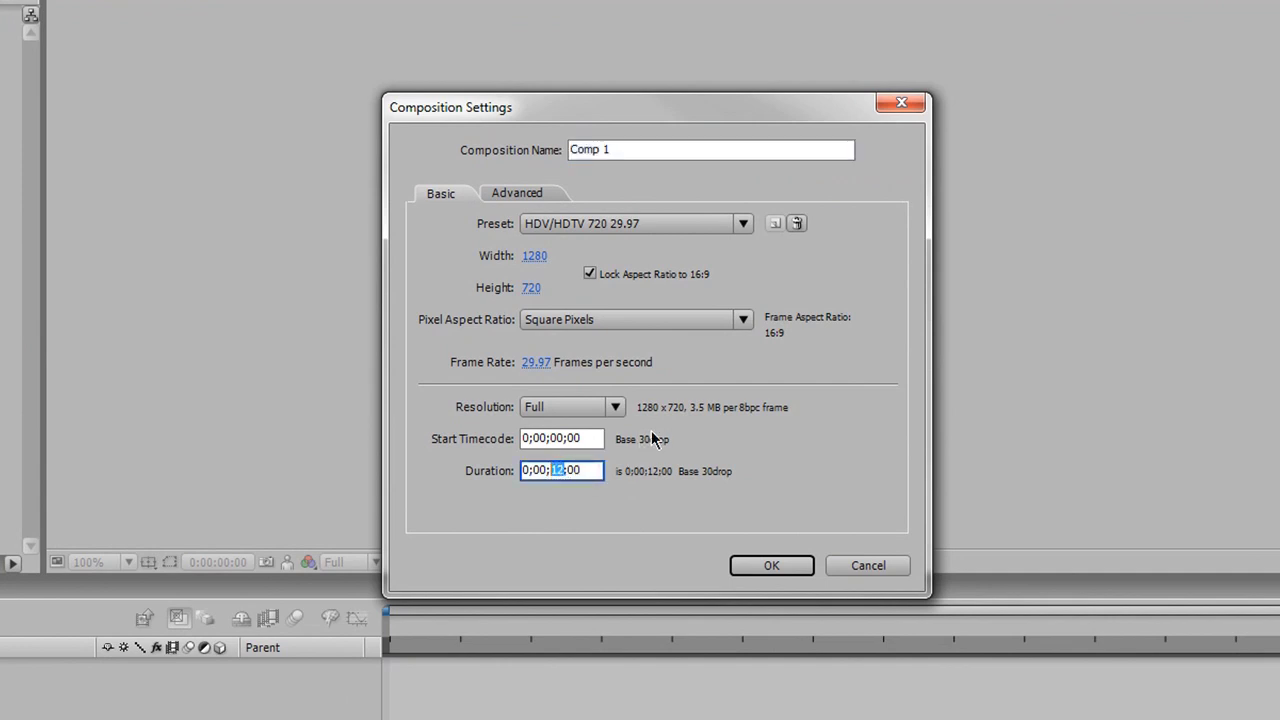
type("10")
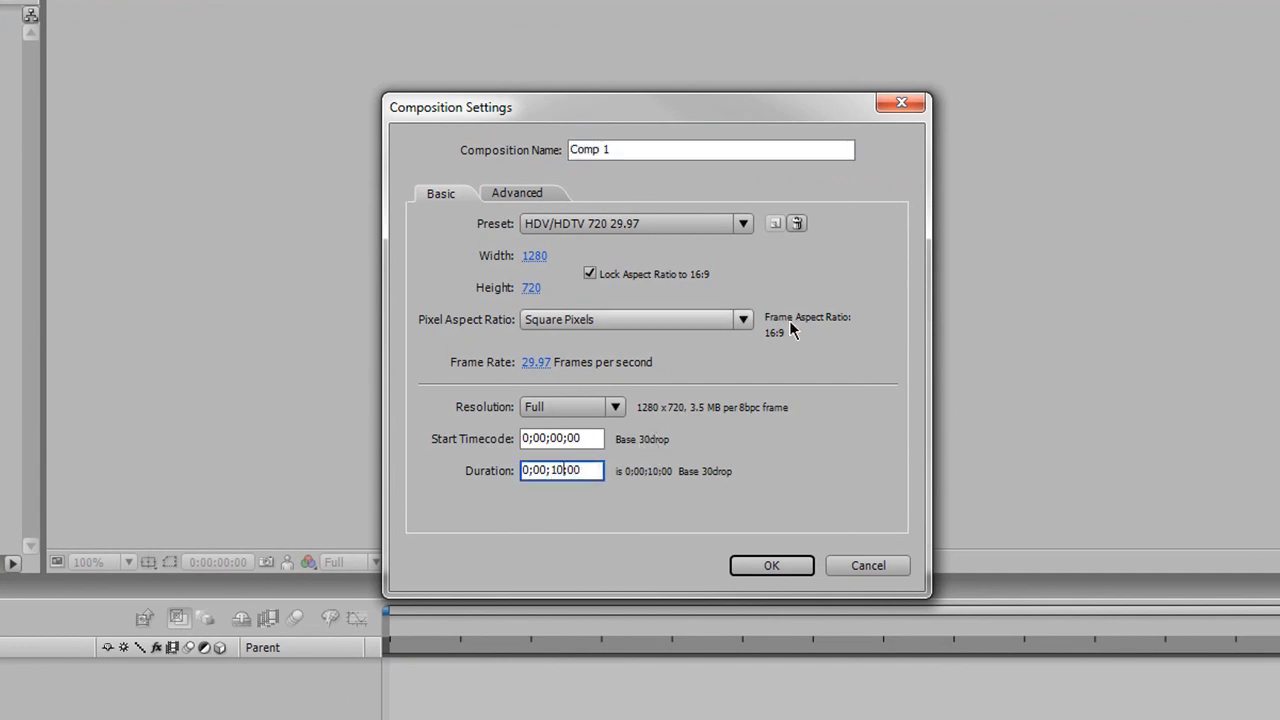
left_click(771, 565)
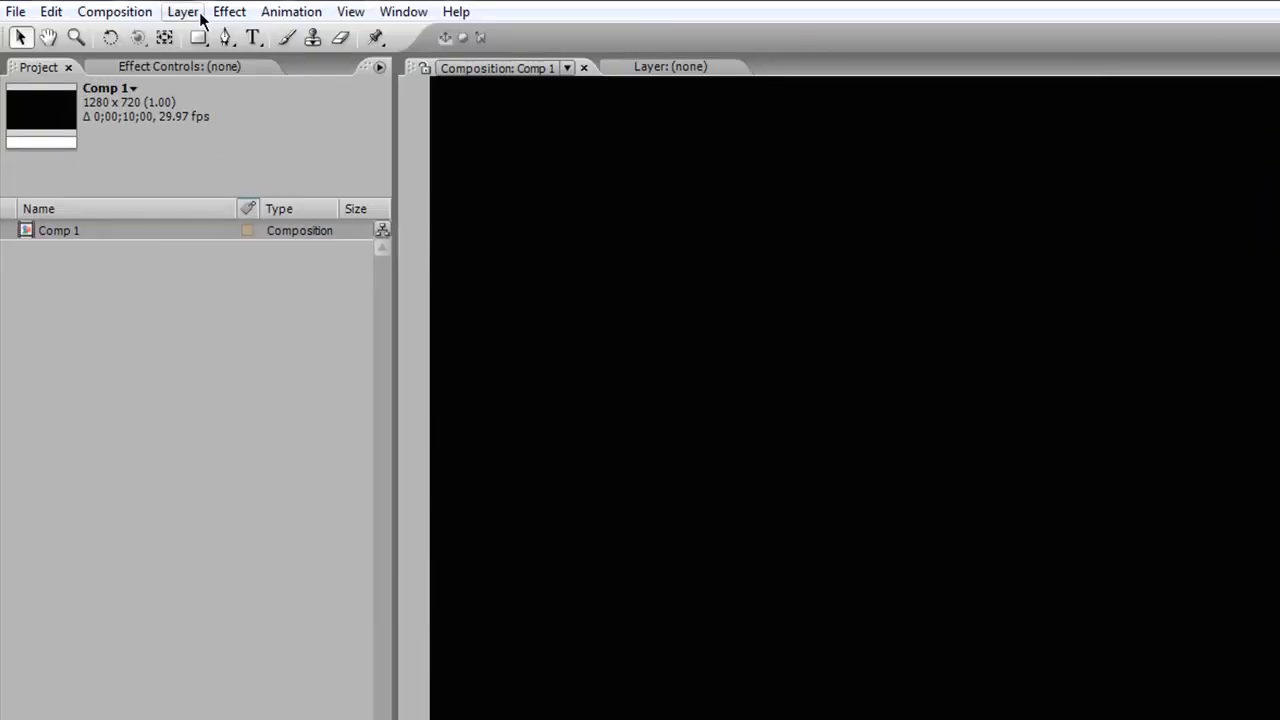
Step: Add a 35mm camera layer named Camera, dismissing the 2D layers warning
left_click(198, 13)
mouse_move(300, 36)
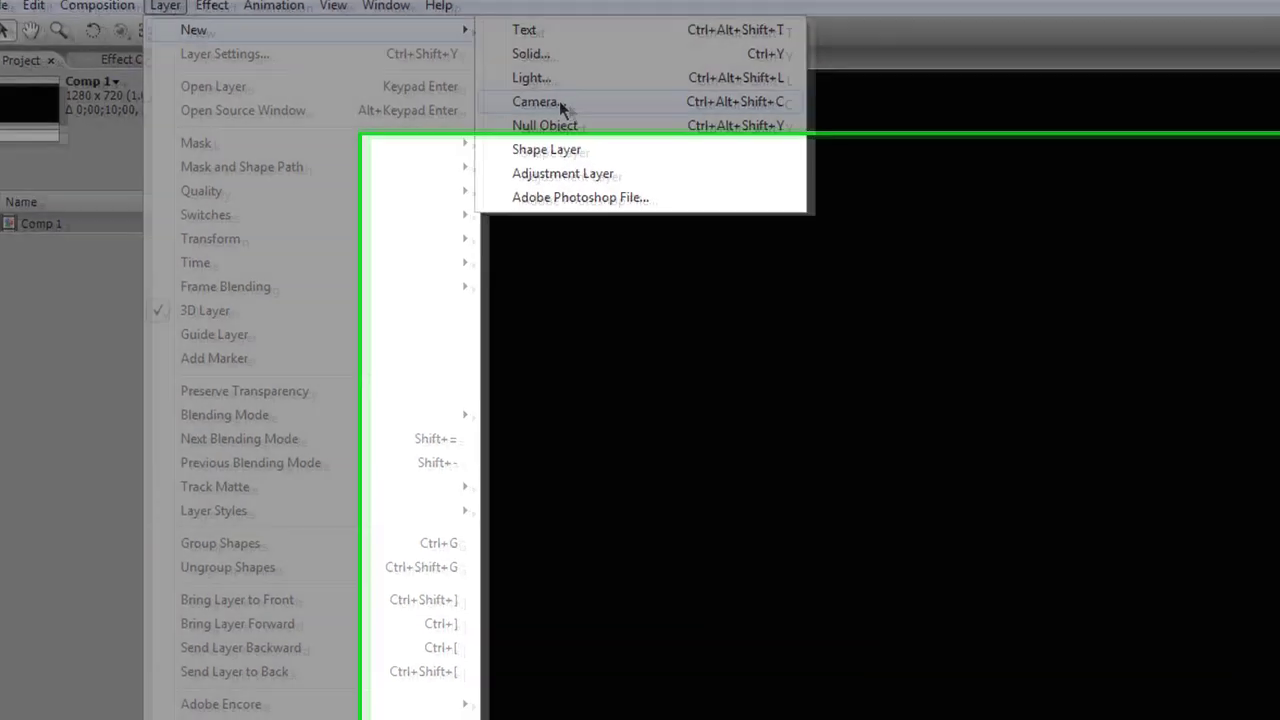
left_click(577, 108)
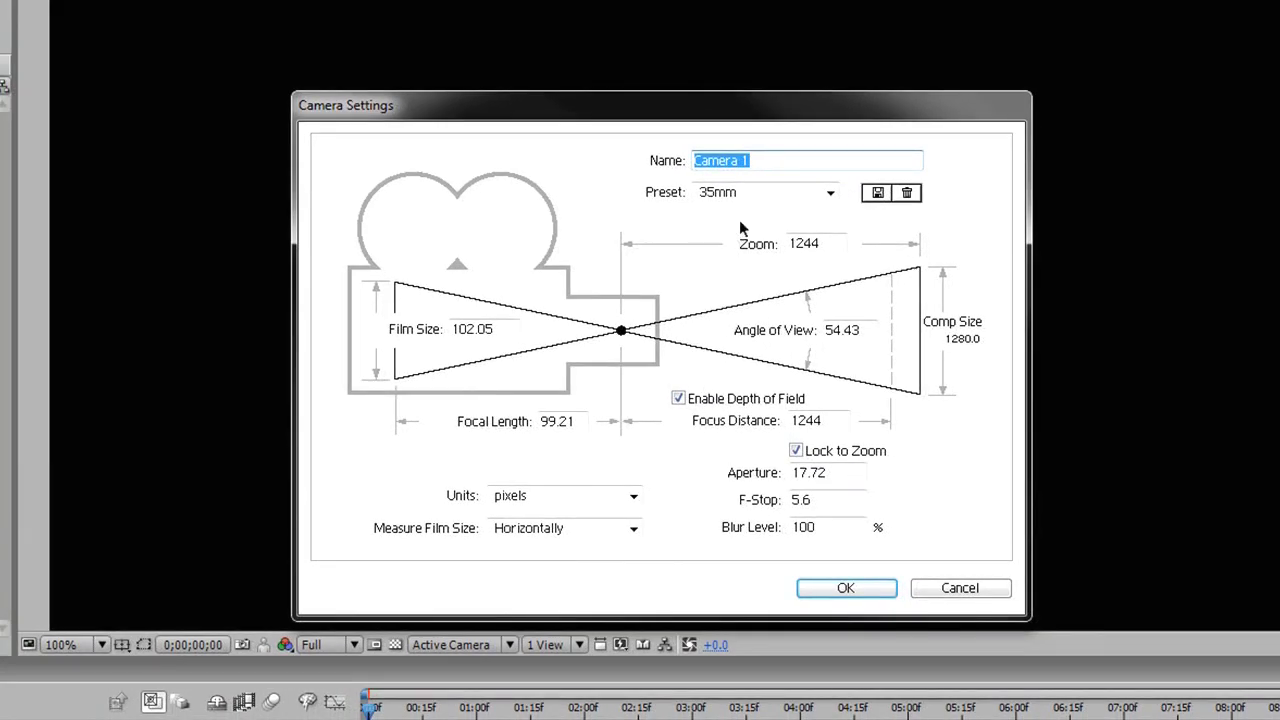
type("Camera")
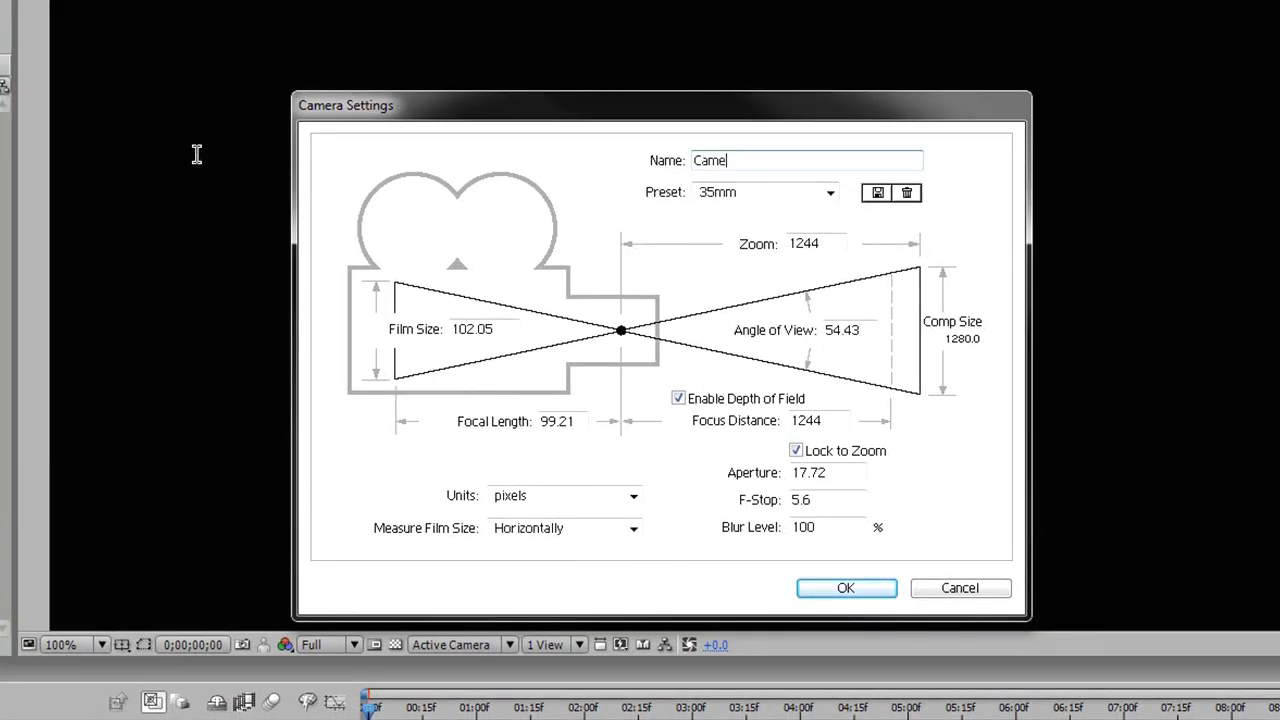
left_click(725, 194)
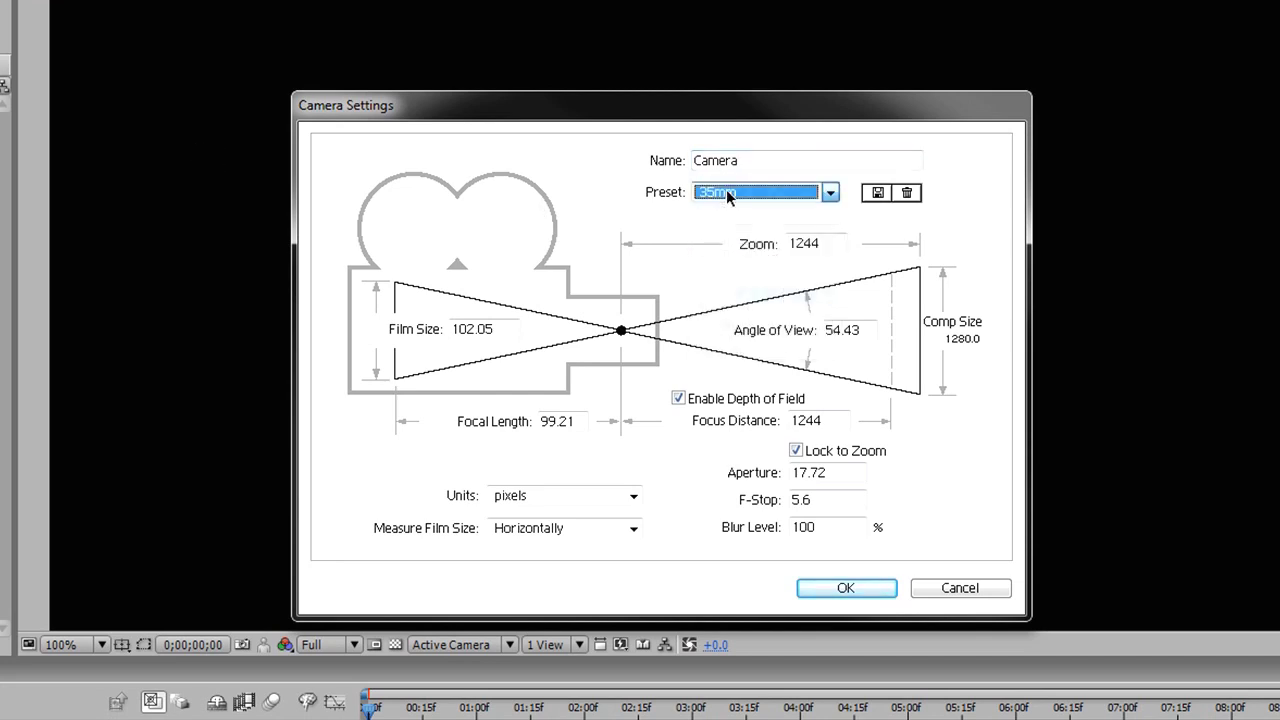
left_click(876, 592)
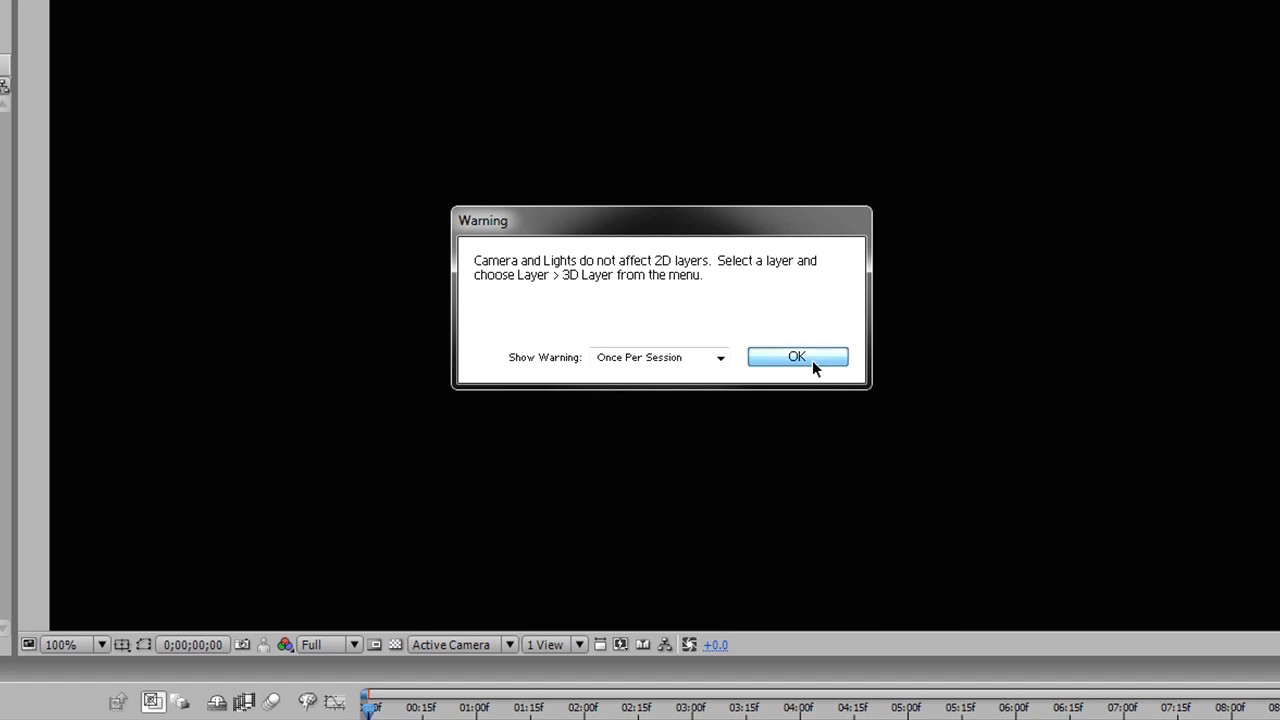
left_click(812, 360)
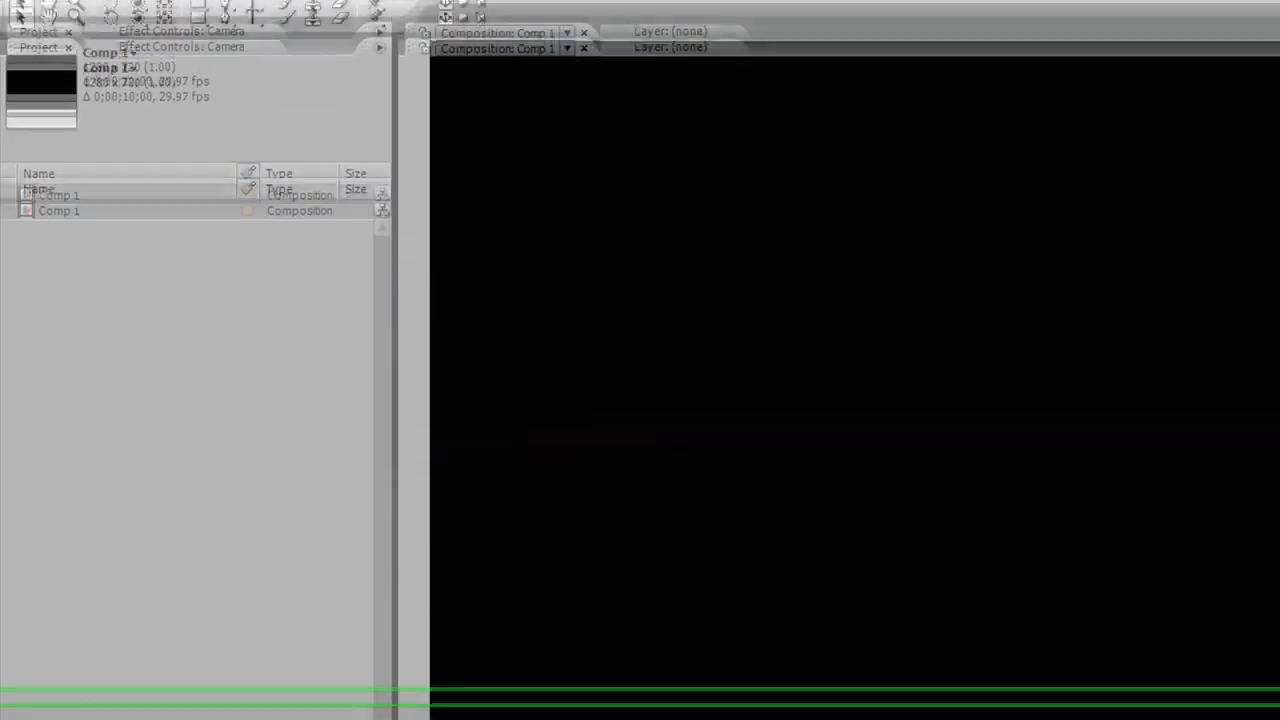
Step: Add a null object layer and rename it Null
left_click(180, 12)
mouse_move(346, 43)
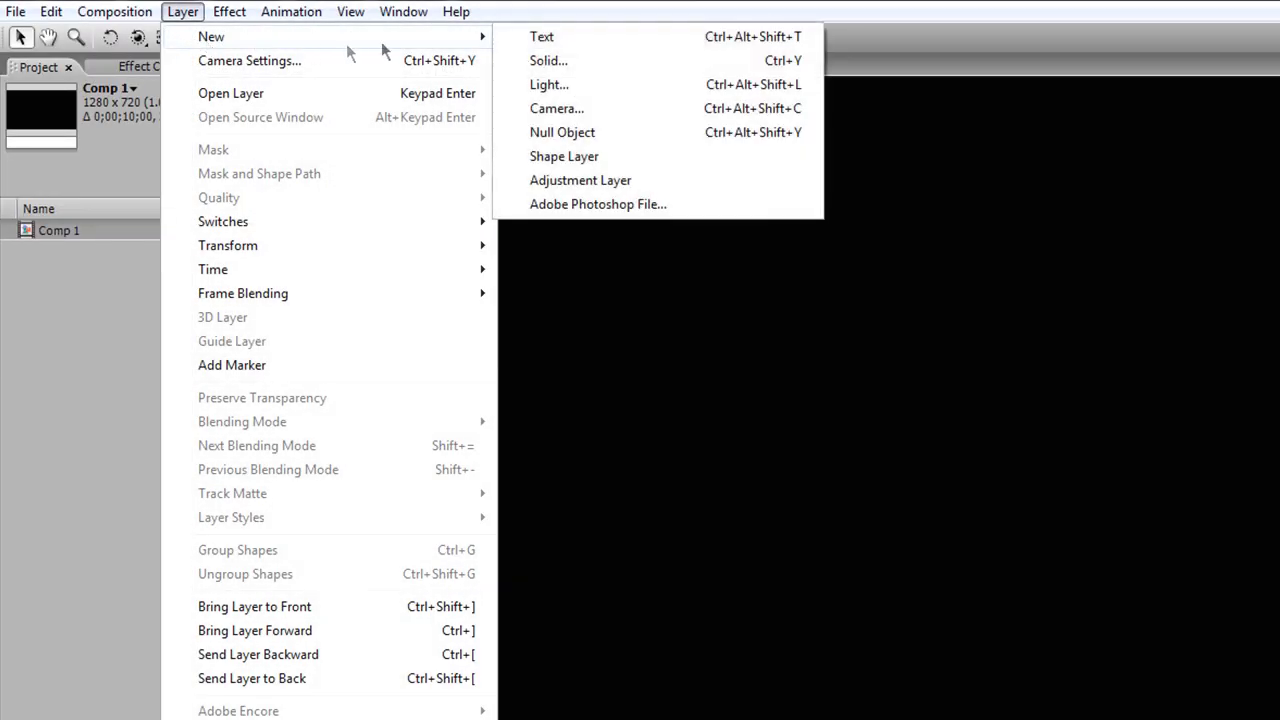
left_click(607, 130)
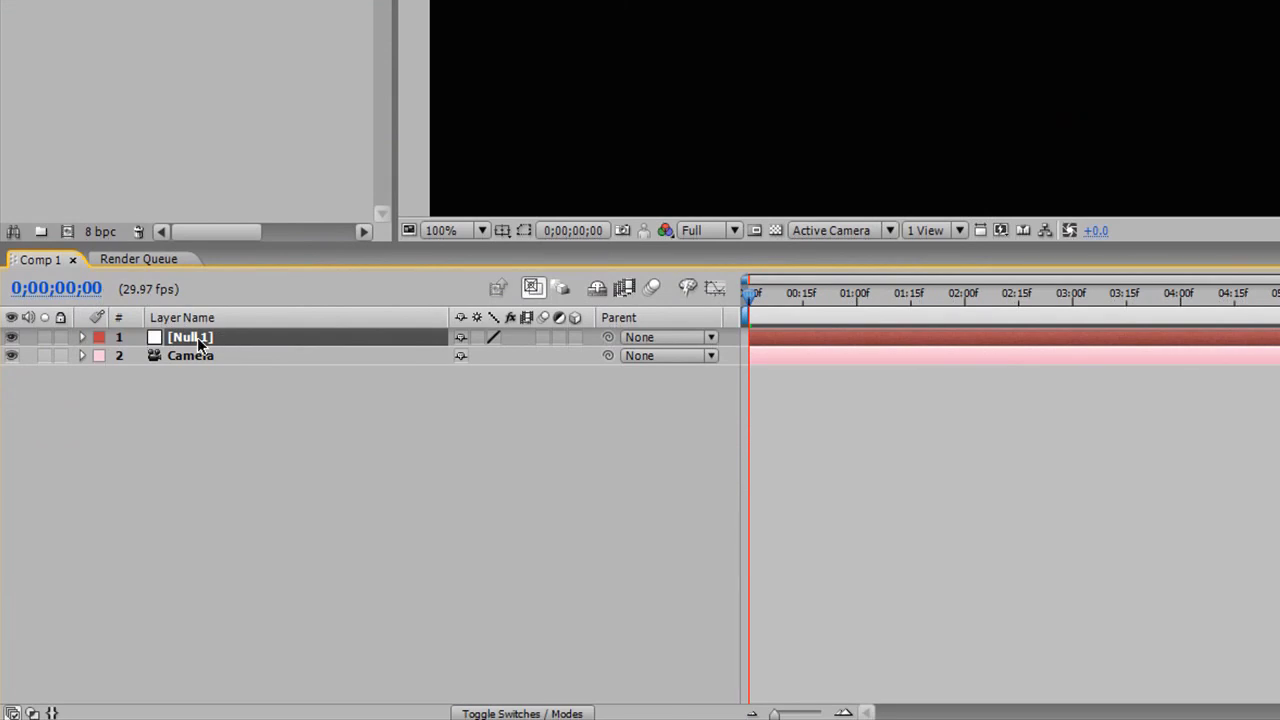
key("Return")
type("Null")
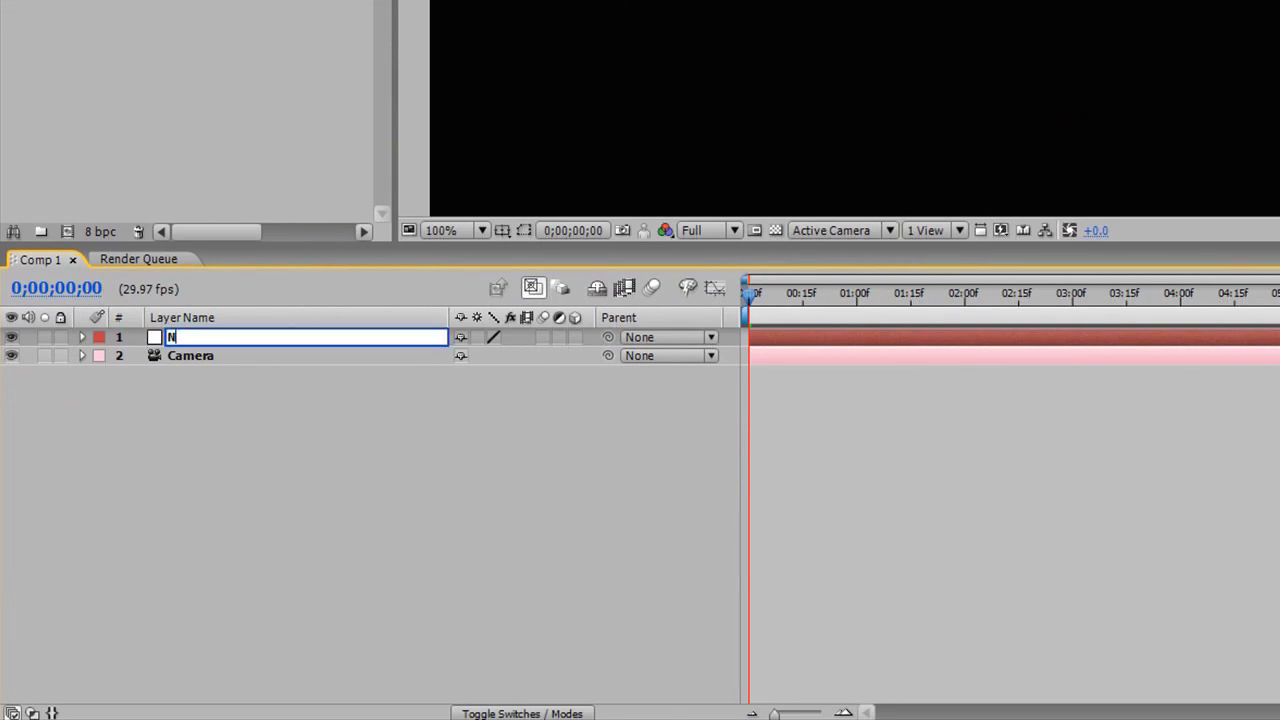
key("Return")
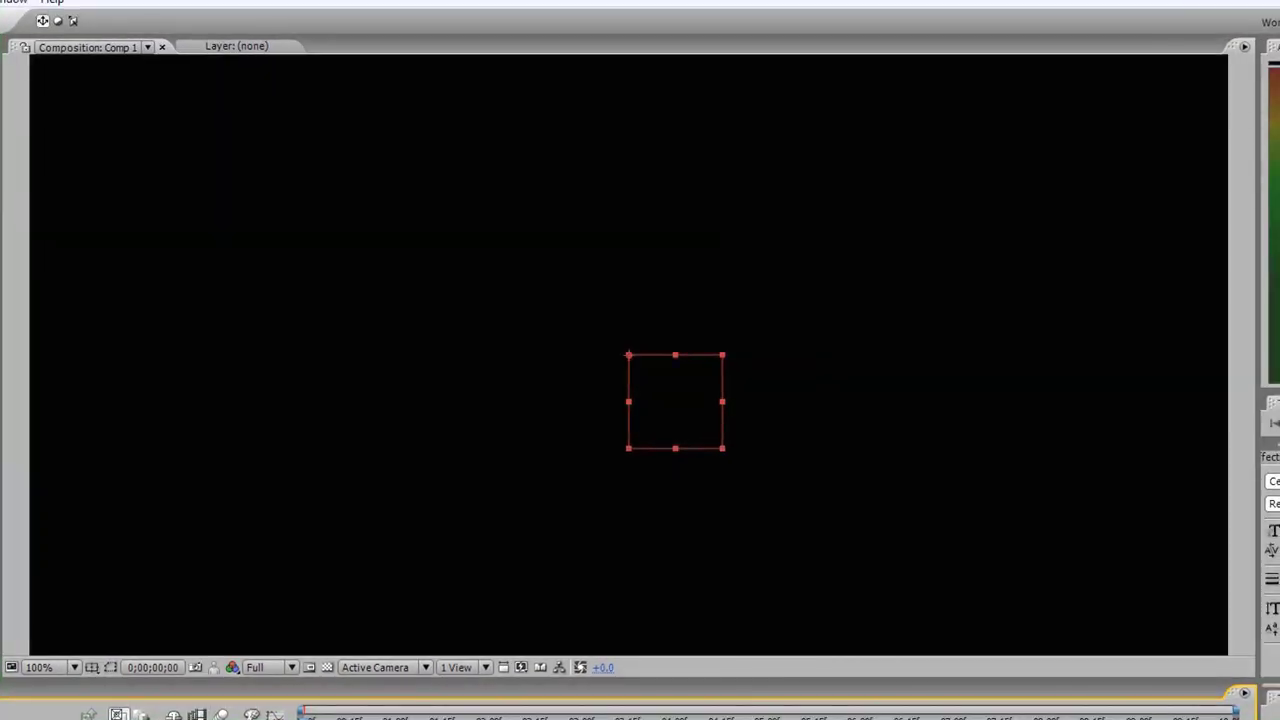
Step: Add a text layer reading 'This can be' and move it slightly lower
key("alt+l")
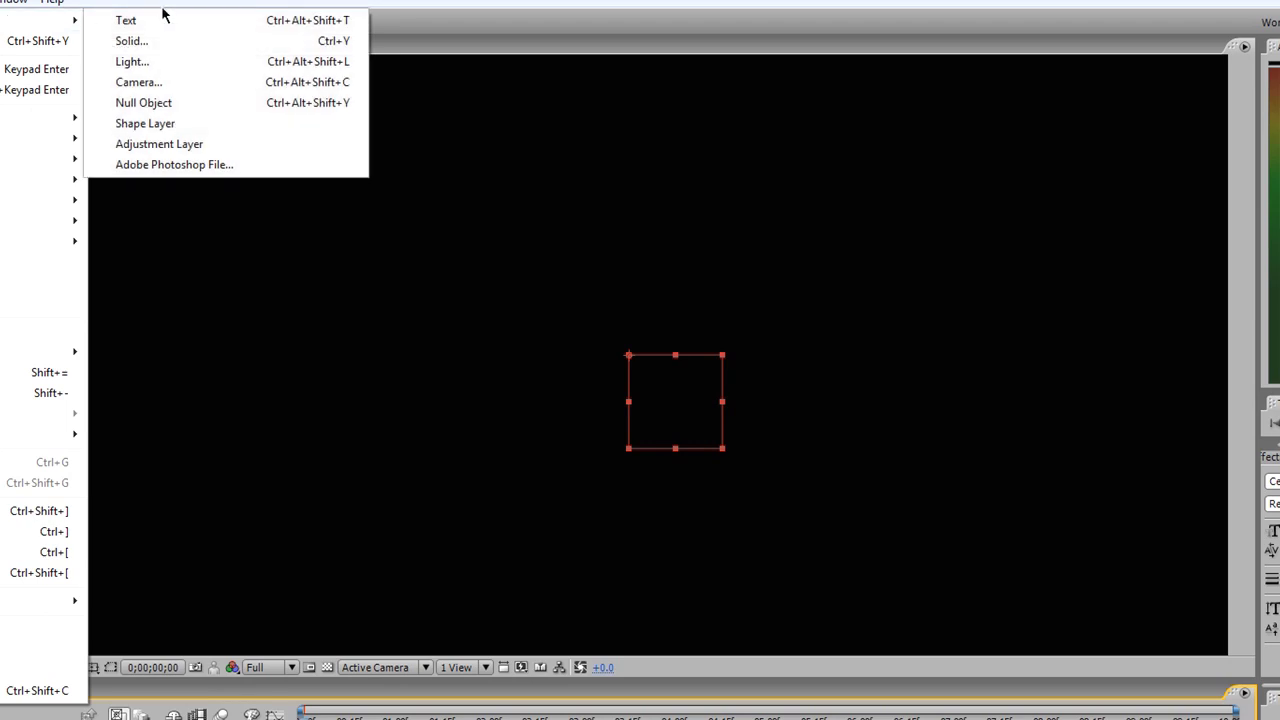
left_click(164, 25)
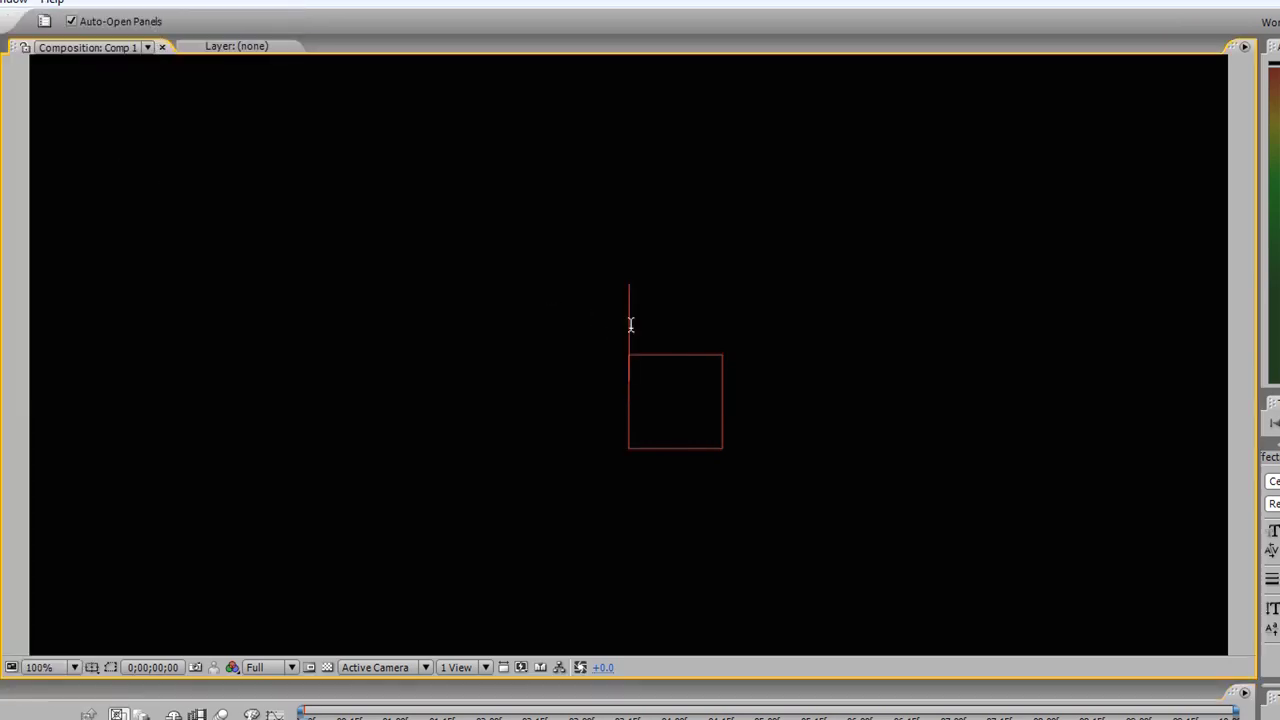
type("This can be")
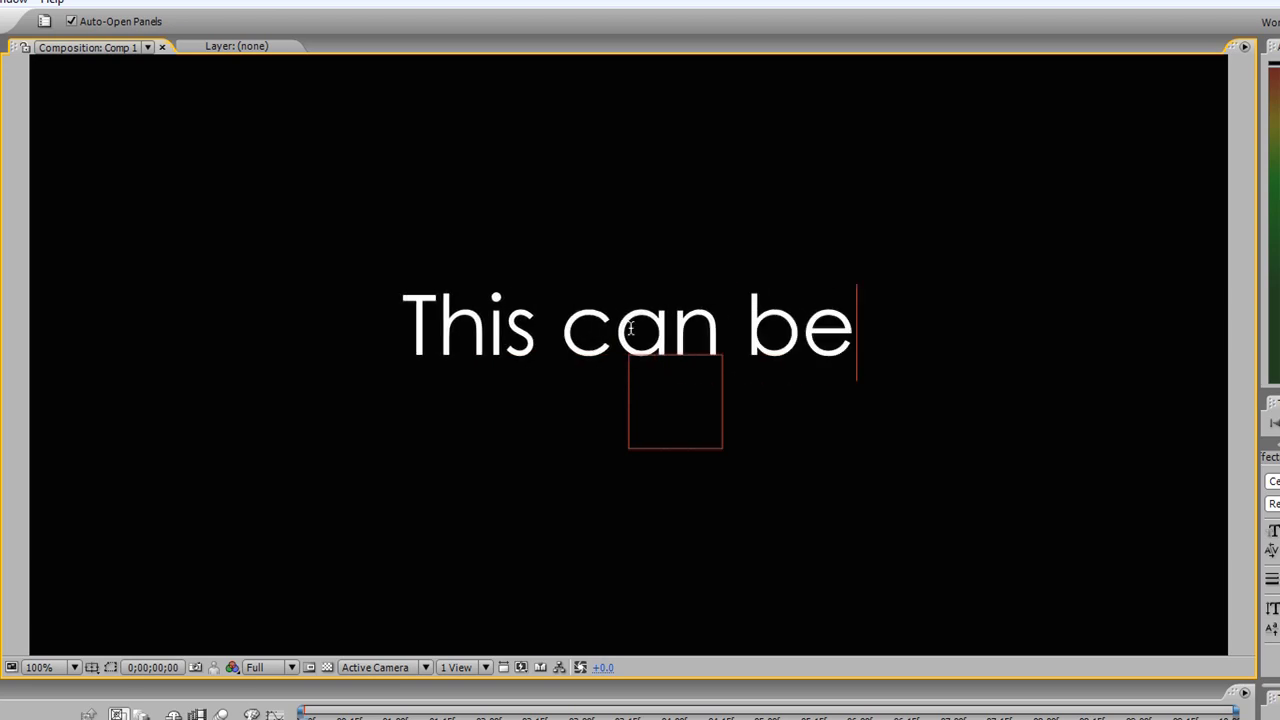
left_click_drag(650, 328, 651, 360)
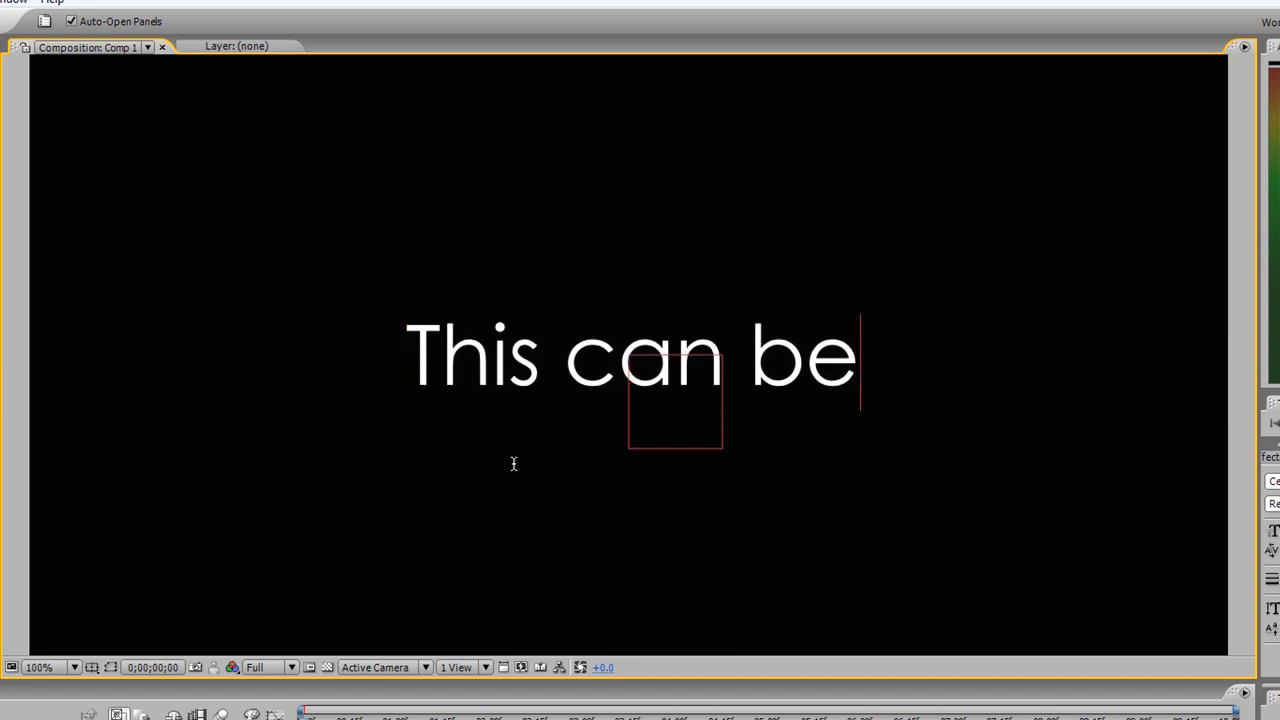
Step: Check the text's centring against the title/action safe guides, nudging it up and right
left_click(91, 667)
left_click(100, 686)
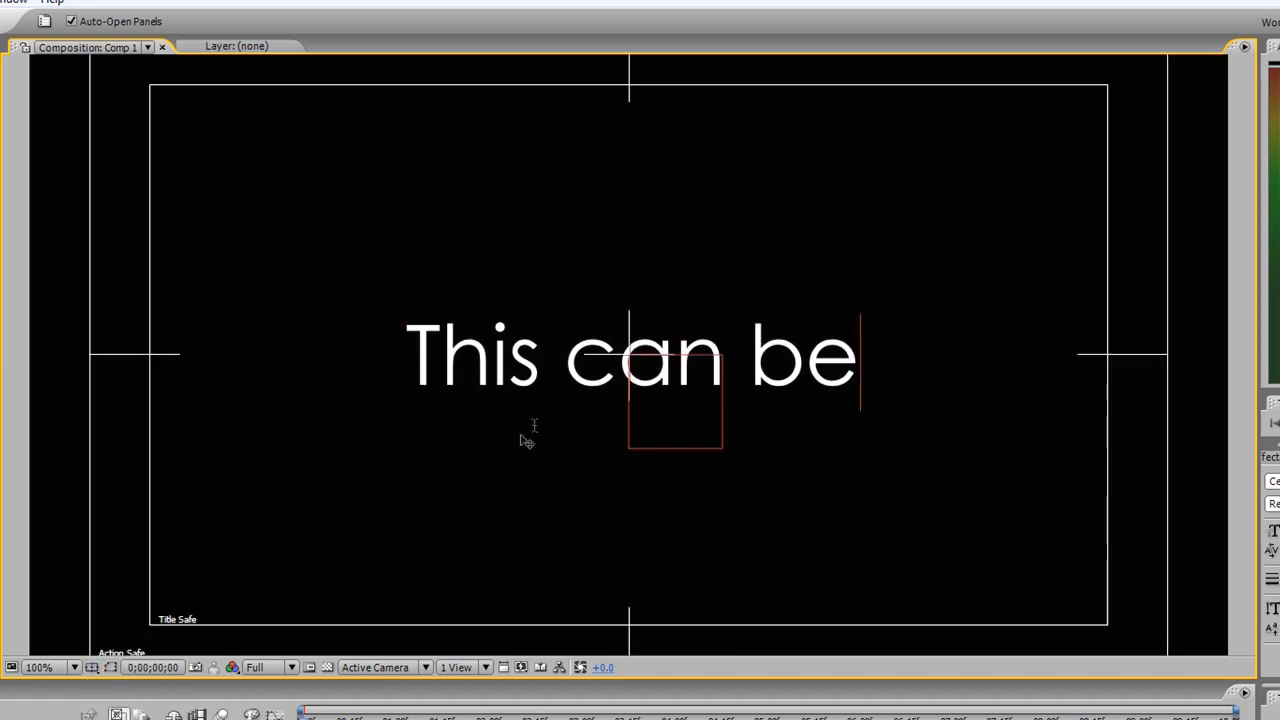
mouse_move(551, 368)
left_mouse_down()
mouse_move(566, 363)
mouse_move(555, 362)
left_mouse_up()
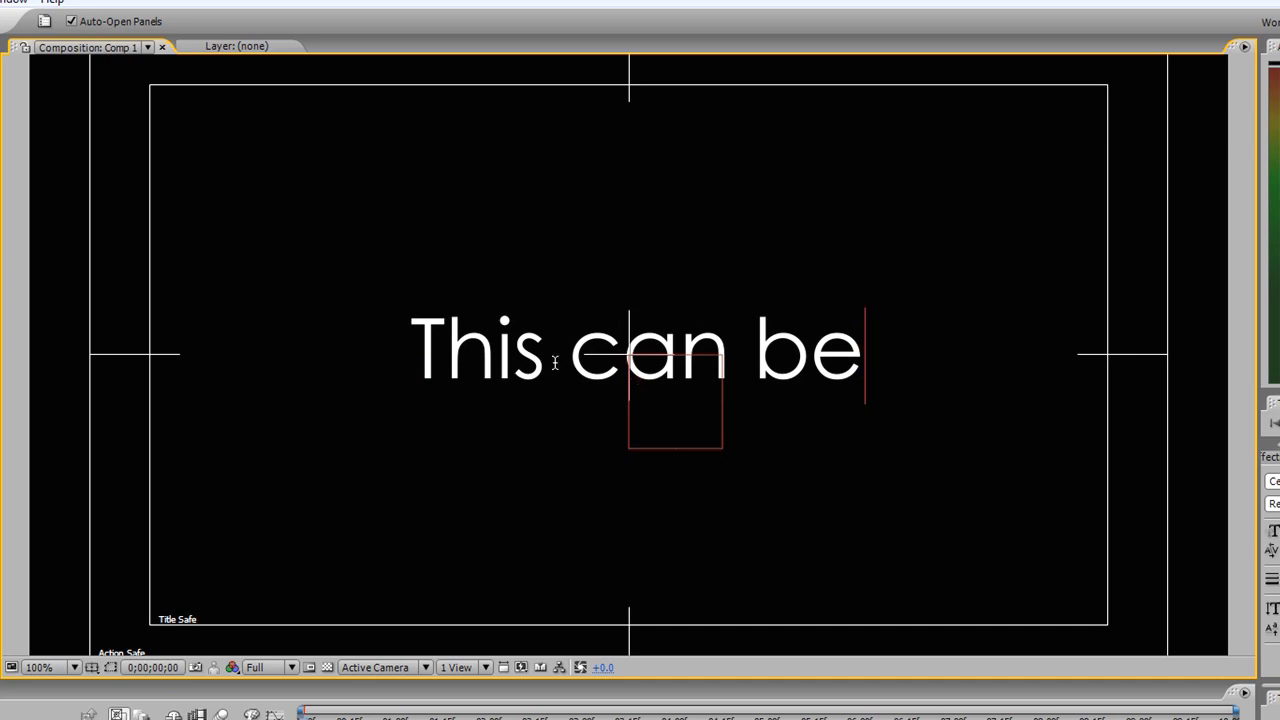
left_click(91, 667)
left_click(114, 690)
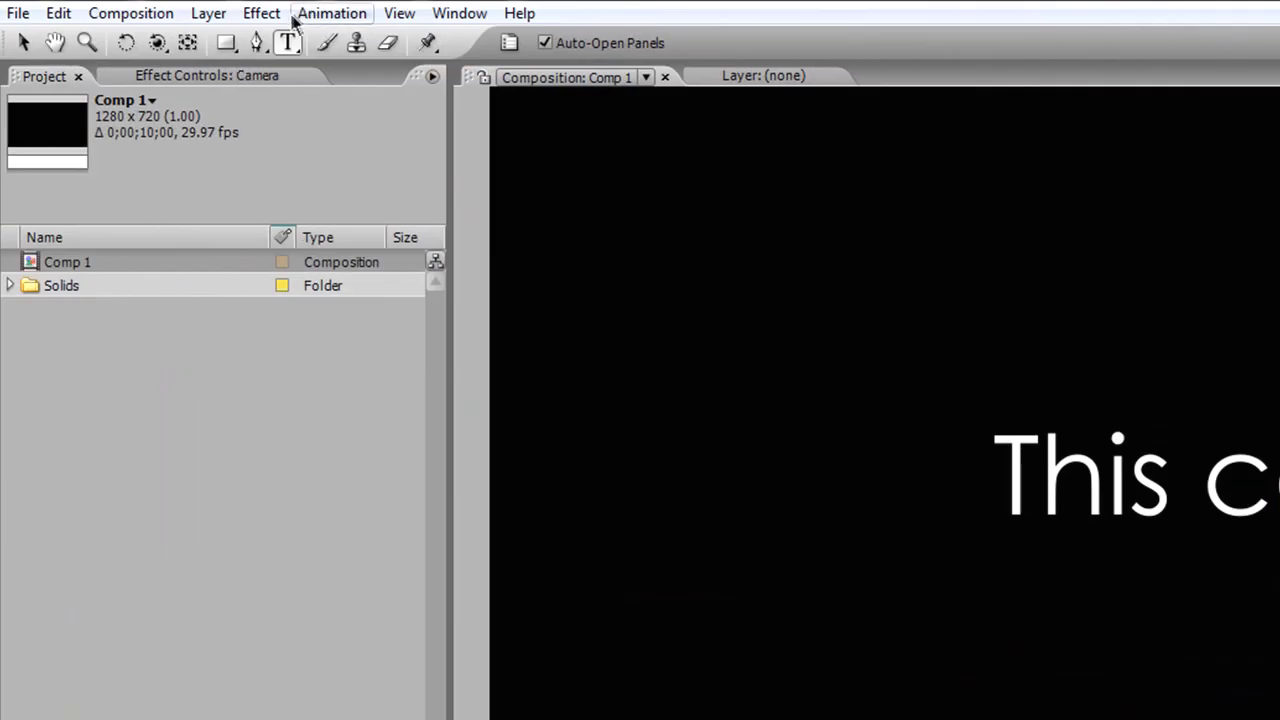
Step: Create a new solid layer named Background
left_click(208, 13)
mouse_move(240, 41)
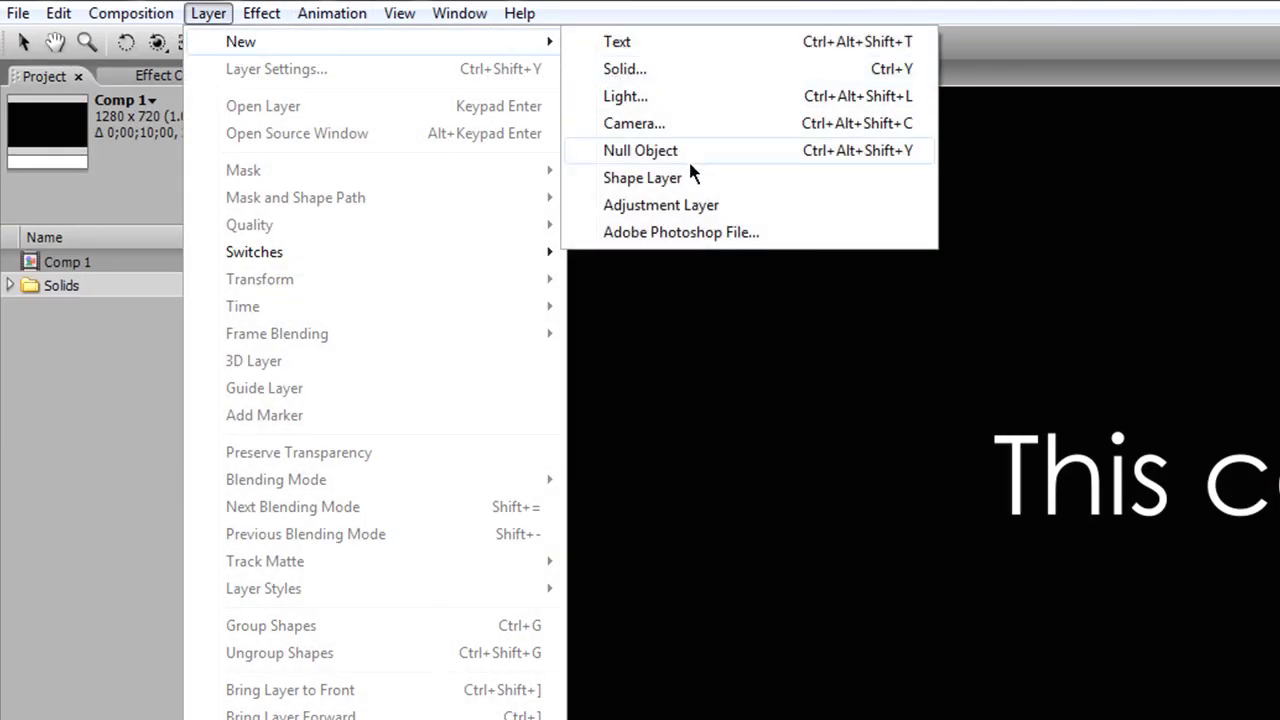
left_click(679, 69)
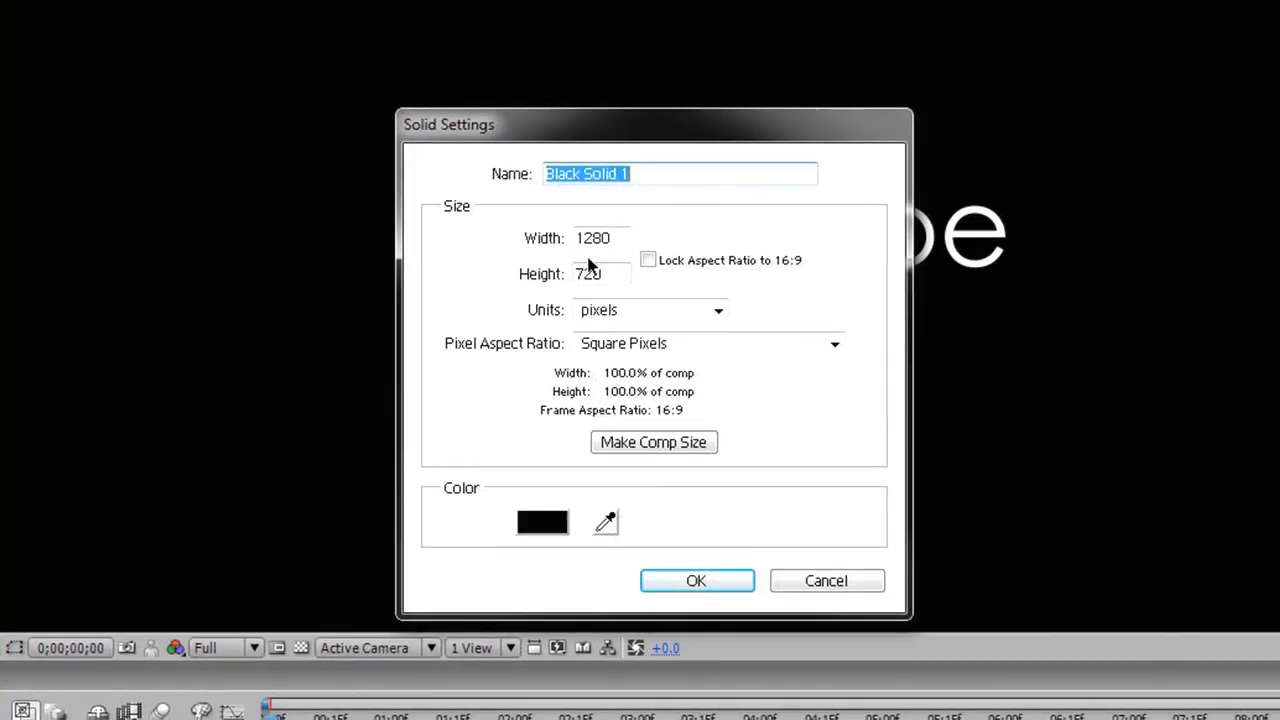
type("Background")
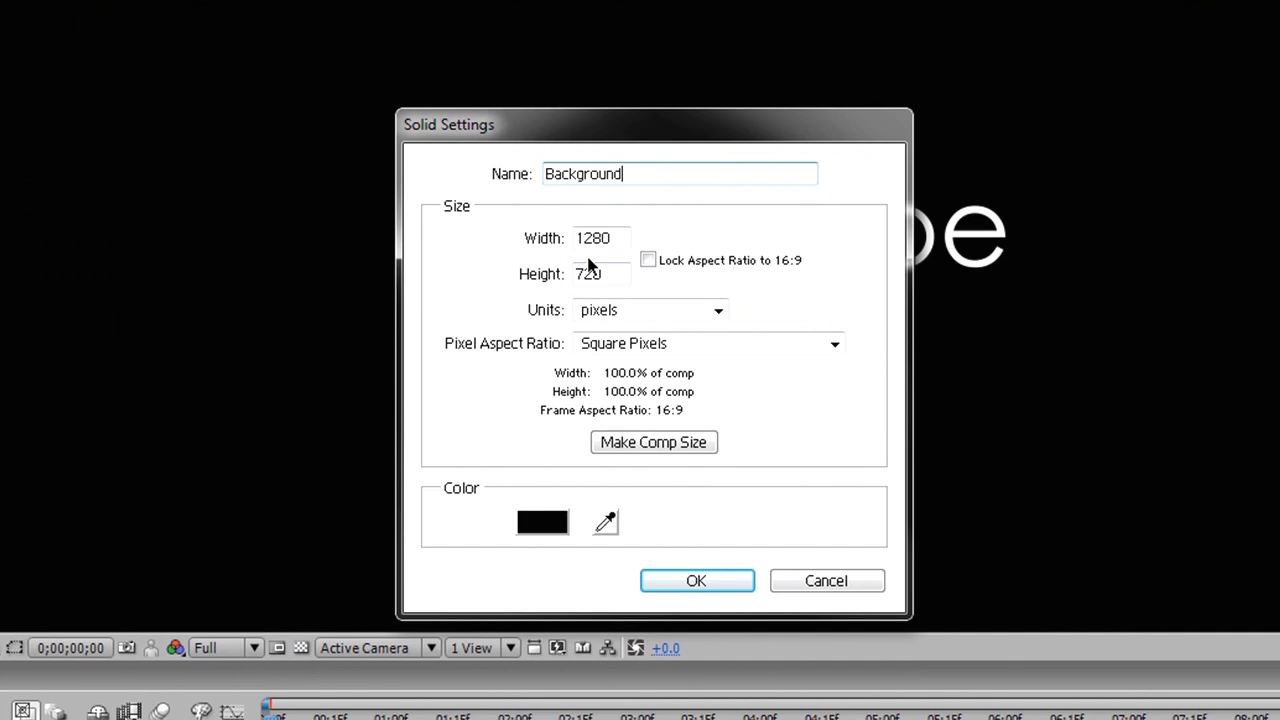
key("Return")
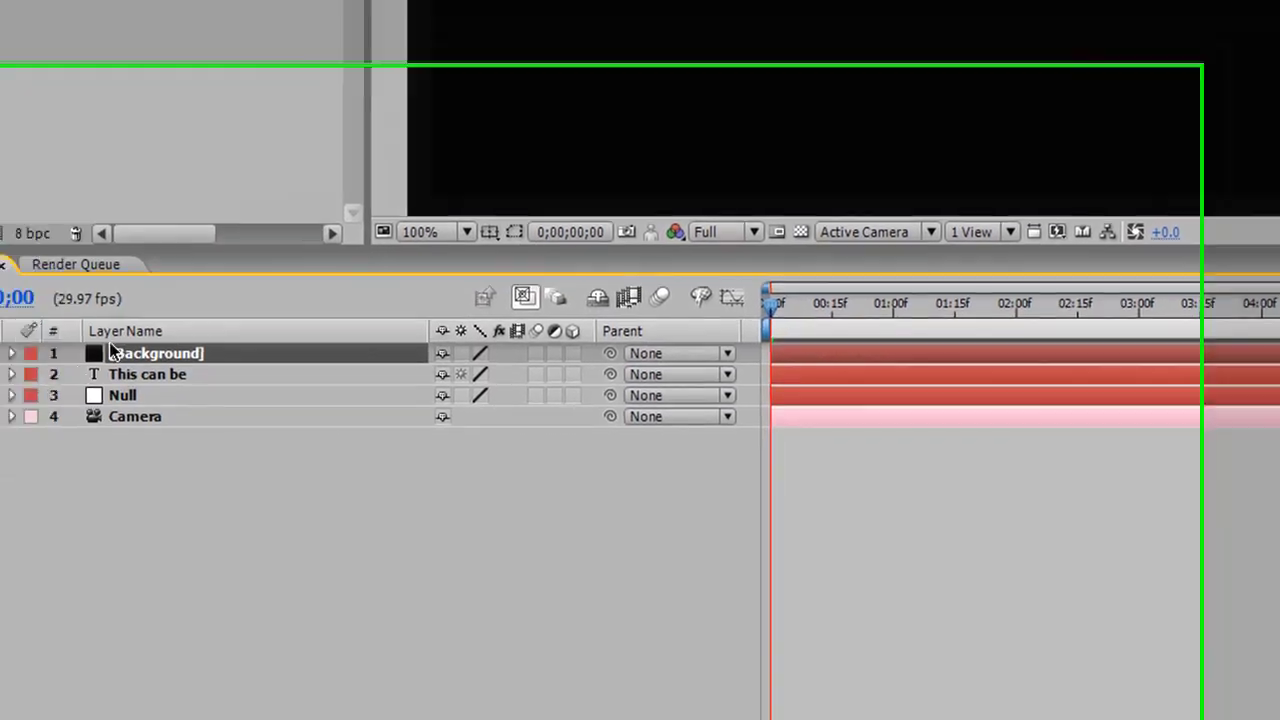
Step: Restack the layers as Null, Camera, This can be, then Background at the bottom
left_click_drag(123, 352, 136, 427)
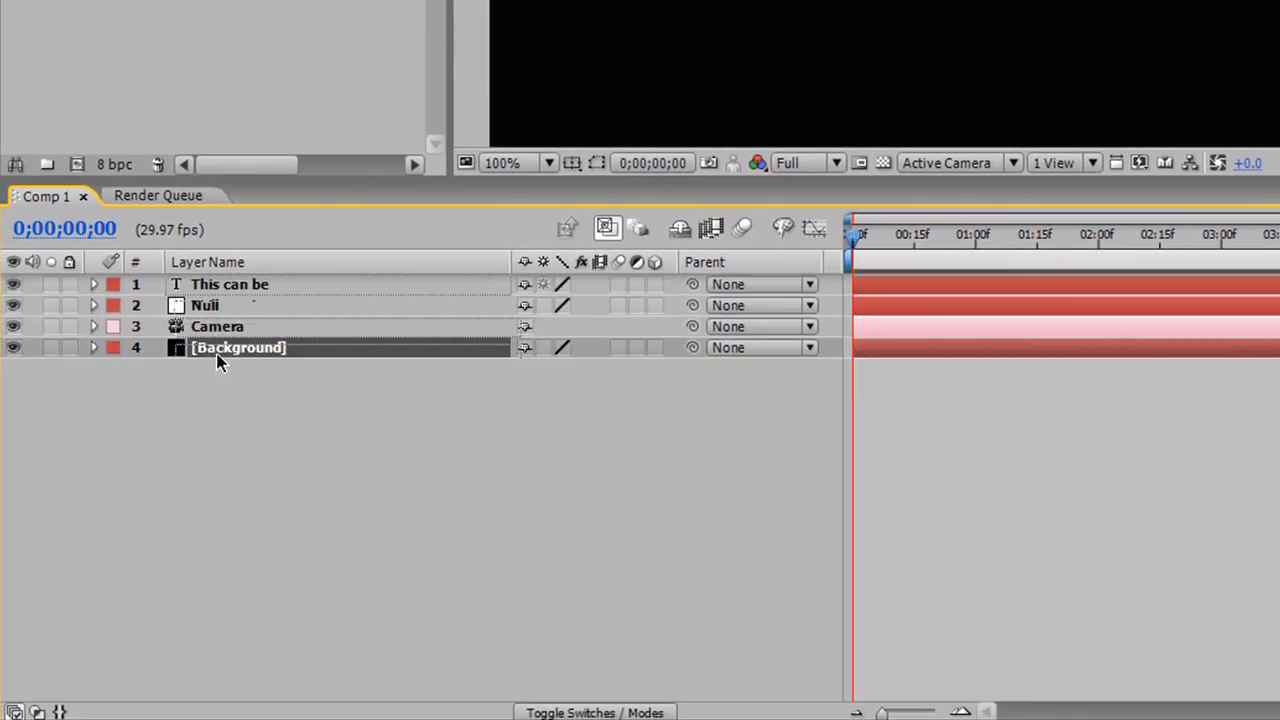
left_click_drag(219, 327, 225, 286)
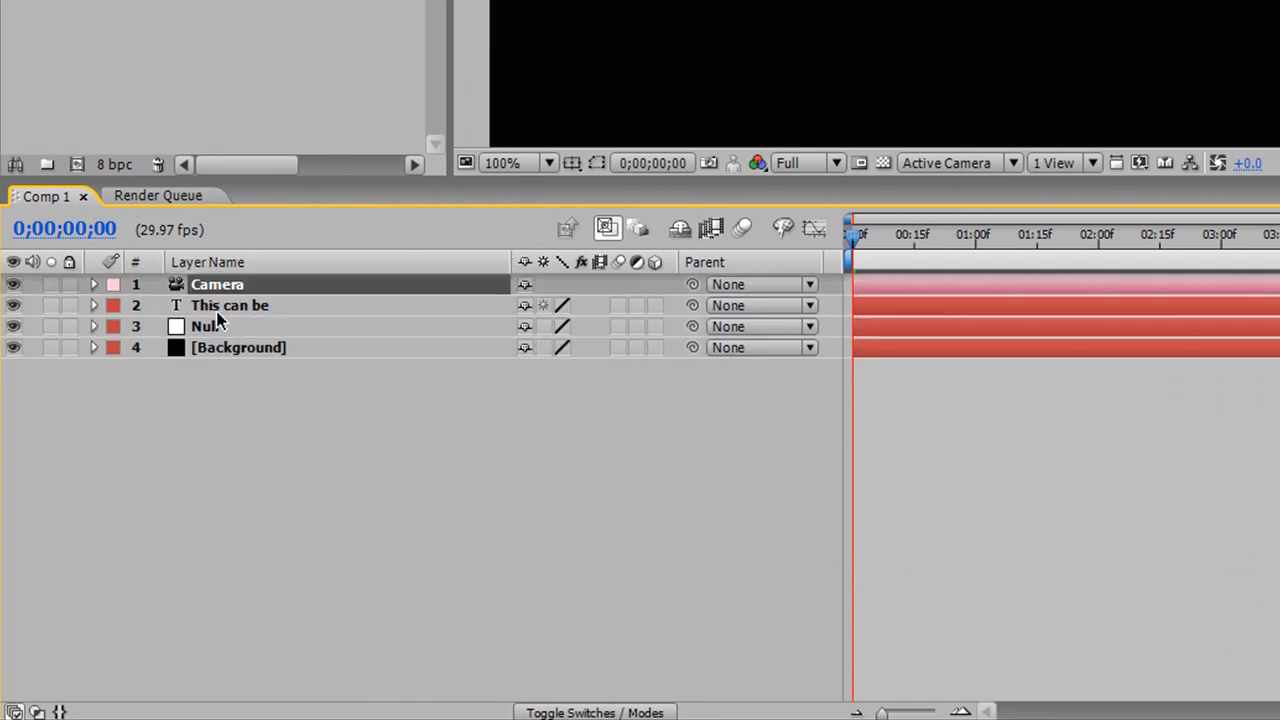
left_click_drag(215, 330, 230, 287)
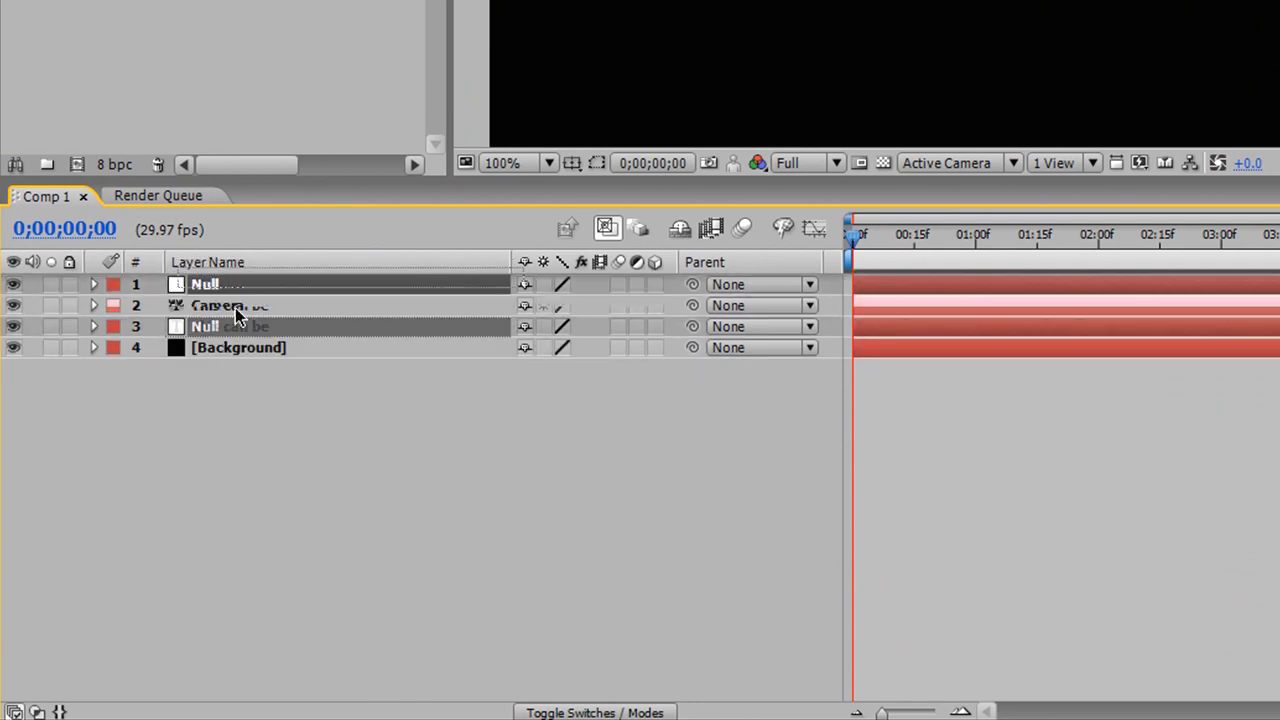
left_click(235, 324)
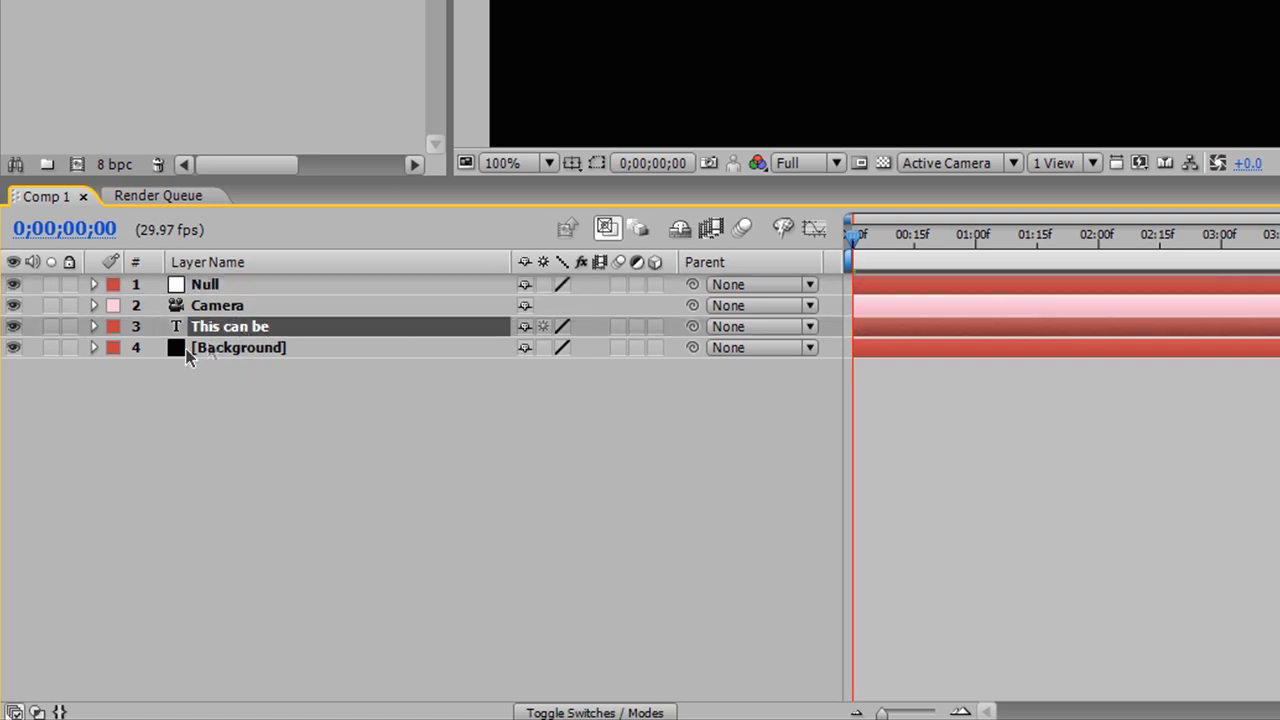
left_click(233, 290)
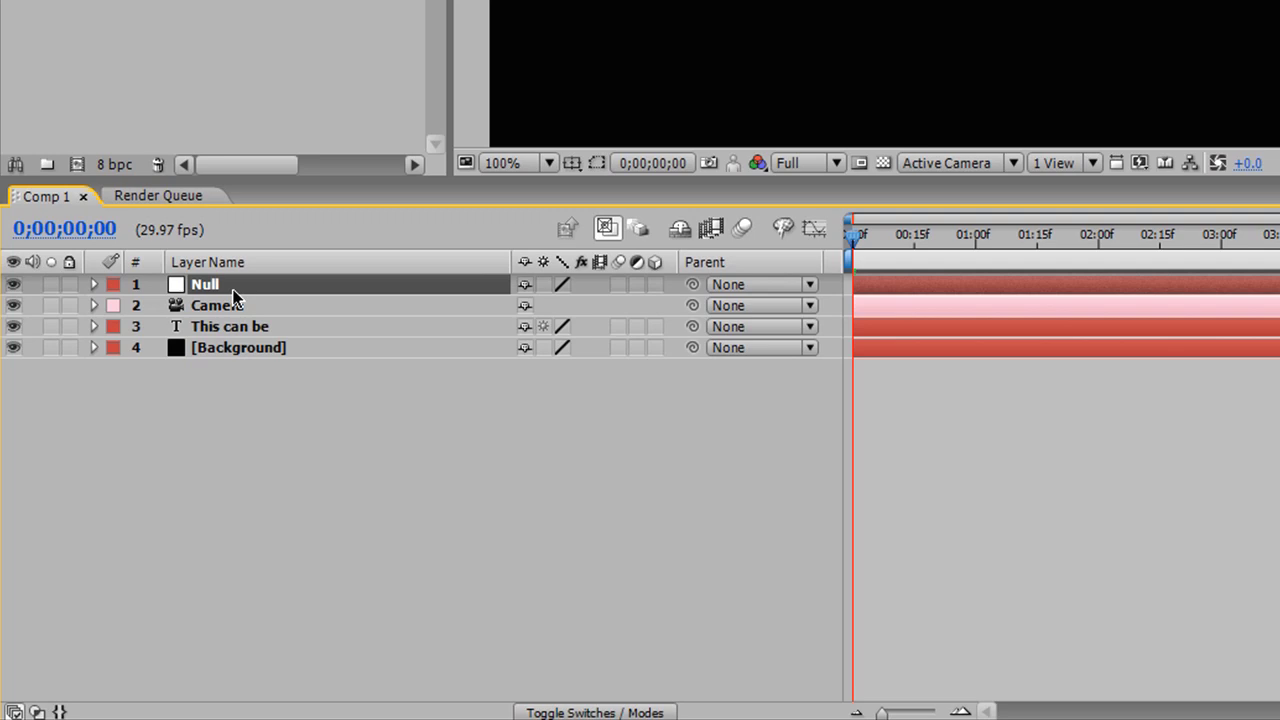
key("F4")
key("F4")
key("F4")
key("F4")
key("F4")
key("F4")
Step: Switch on 3D for the This can be text and pickwhip the Camera's parent to Null
left_click(275, 327)
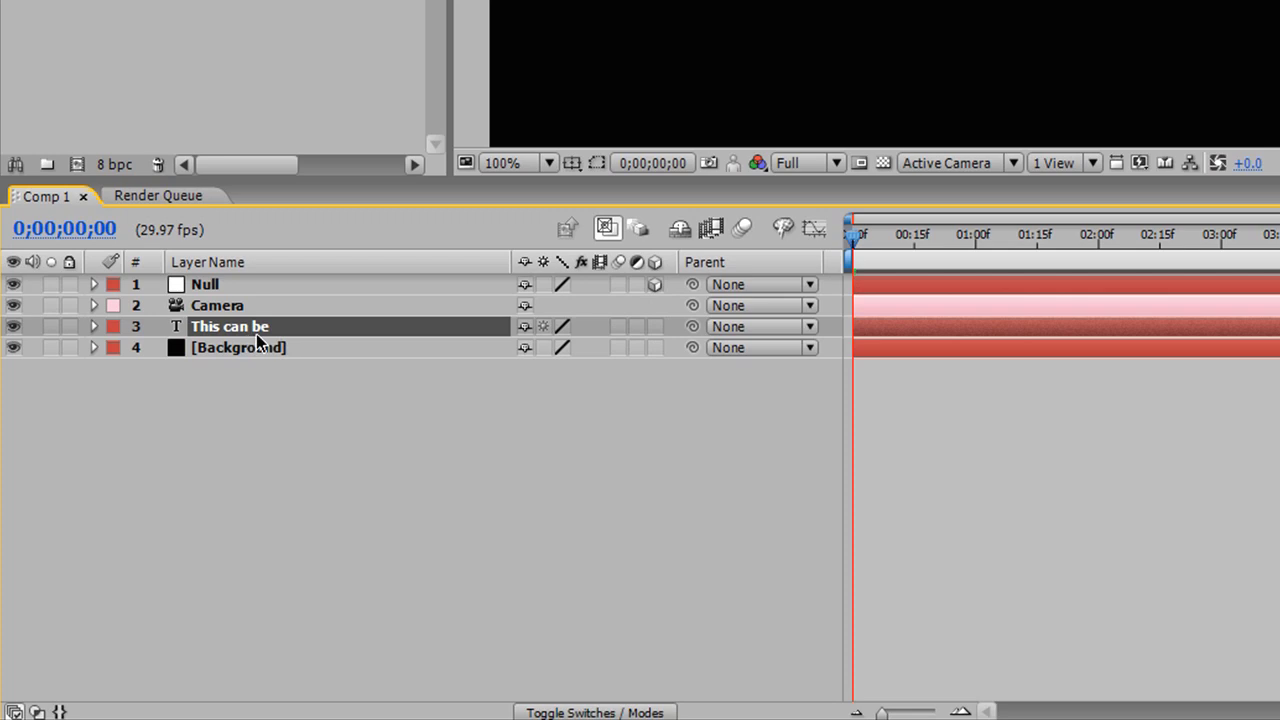
left_click(654, 327)
left_click(218, 288)
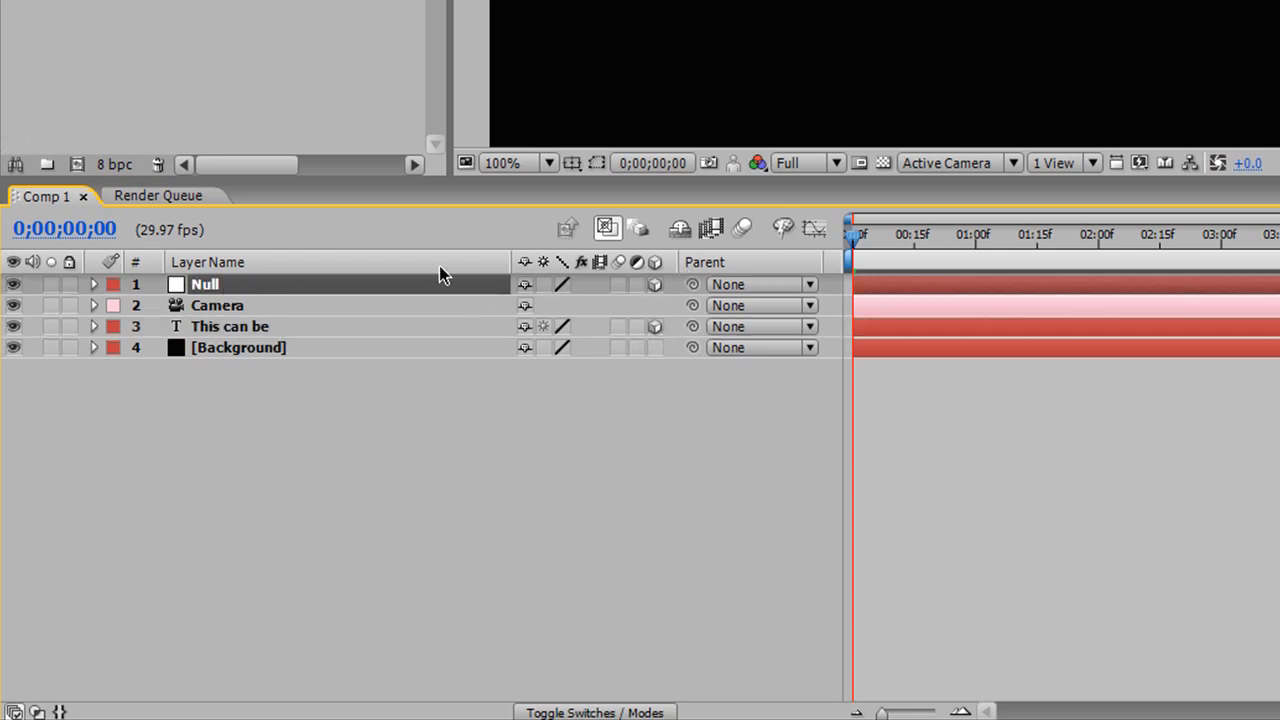
left_click(239, 308)
left_click(229, 287)
left_click(226, 306)
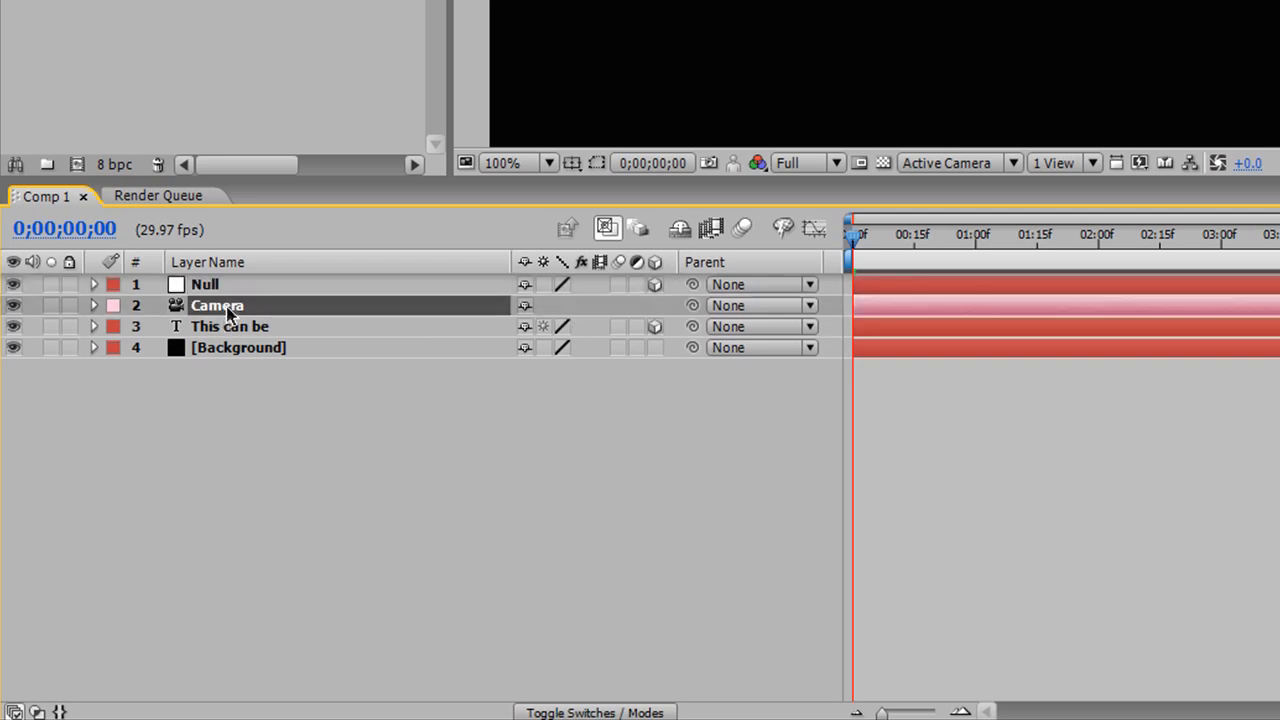
left_click(484, 288)
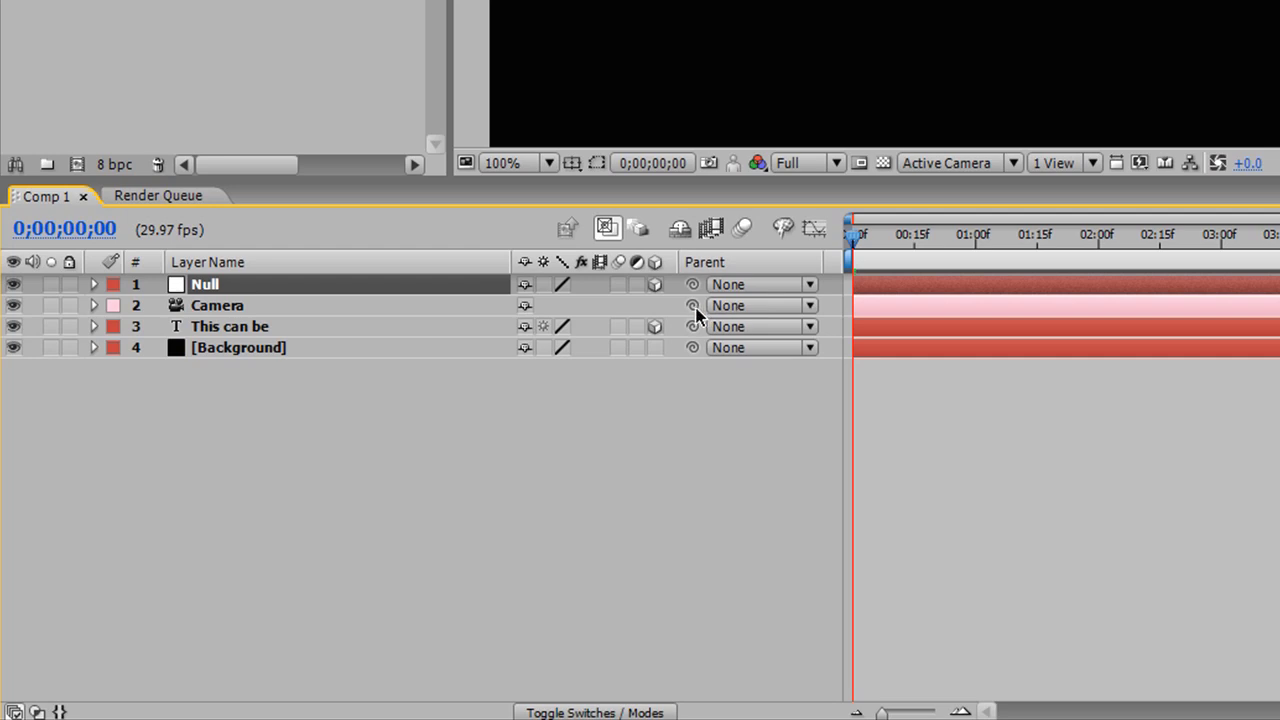
left_click_drag(692, 306, 266, 287)
left_click(281, 346)
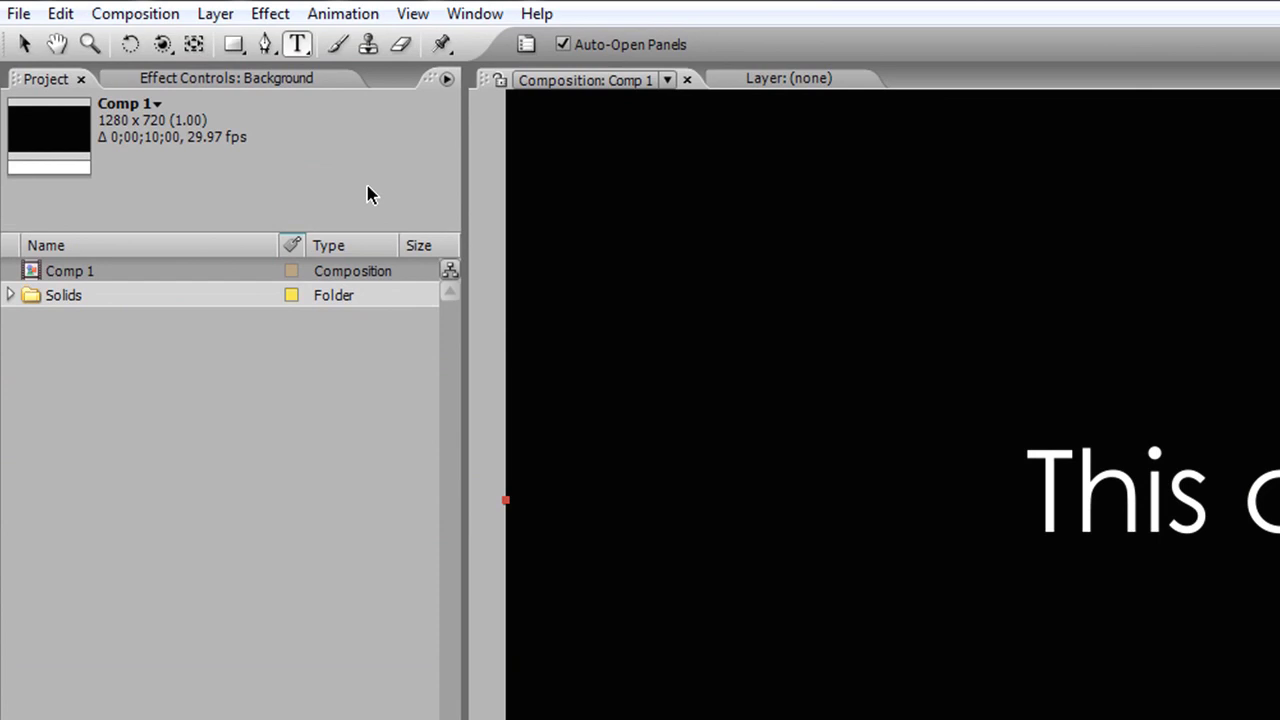
Step: Apply a Ramp effect to Background, make it Radial, and centre its start point on the text
left_click(268, 16)
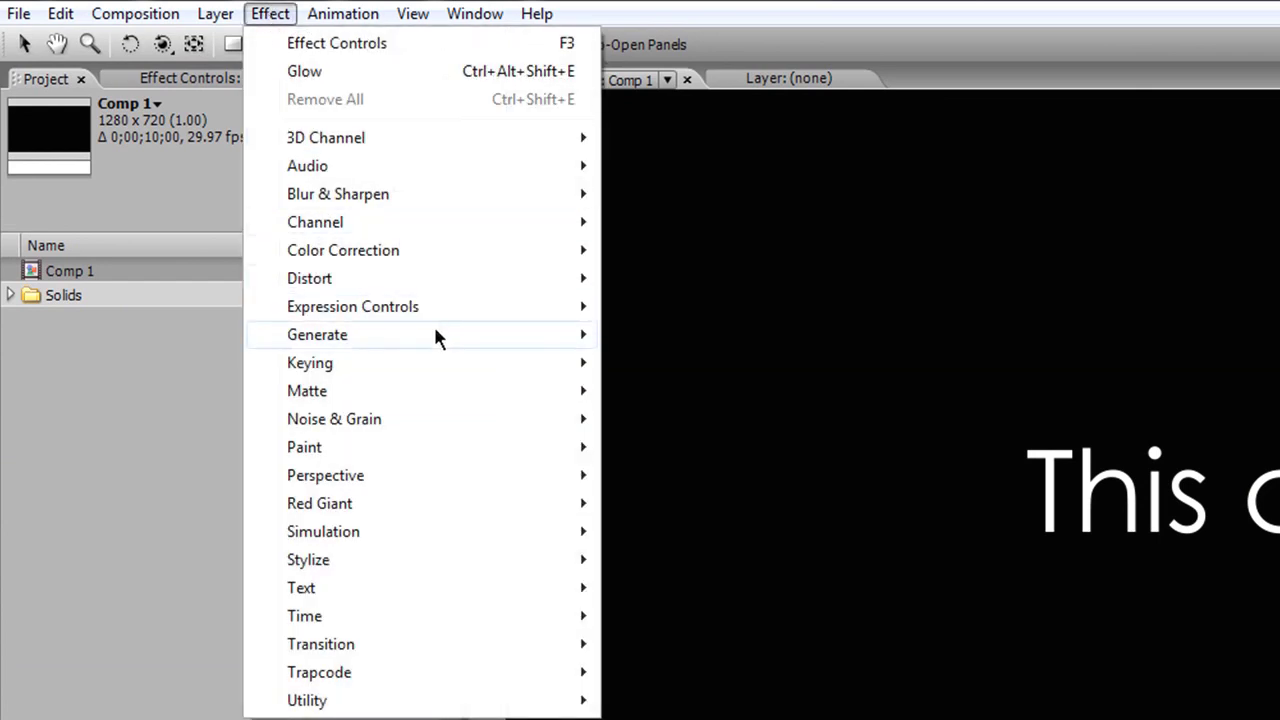
mouse_move(437, 338)
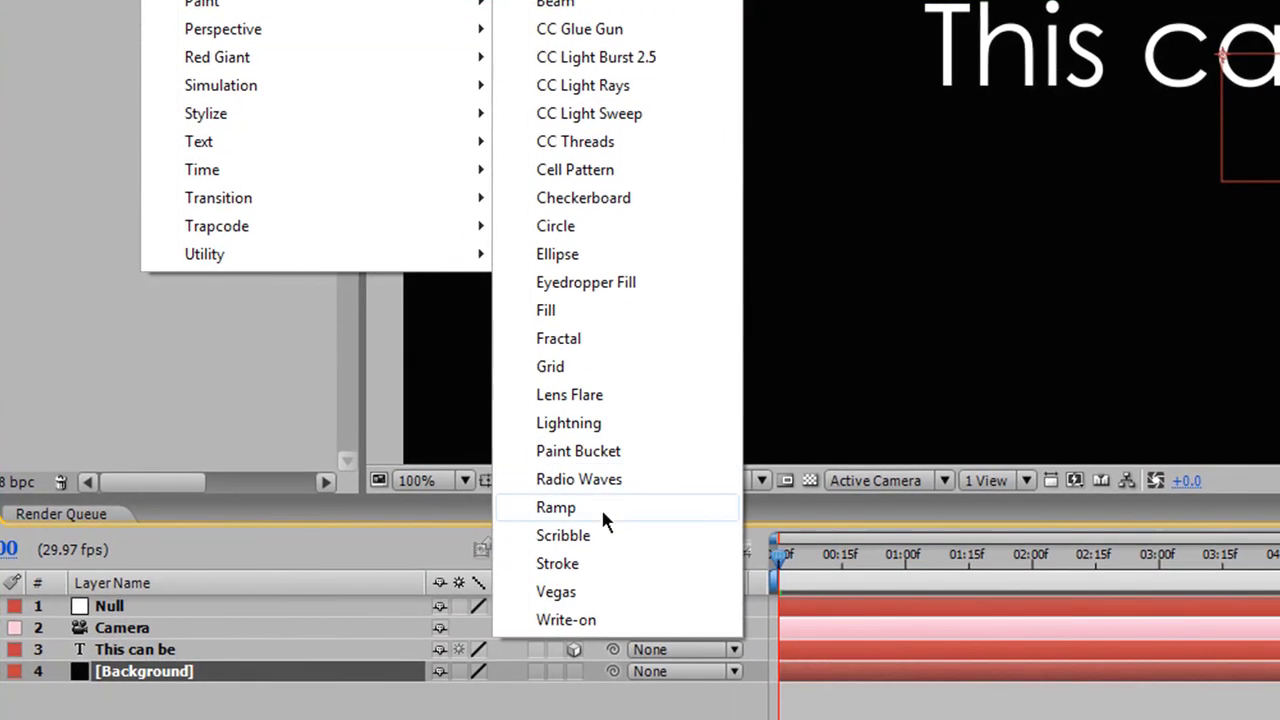
left_click(603, 513)
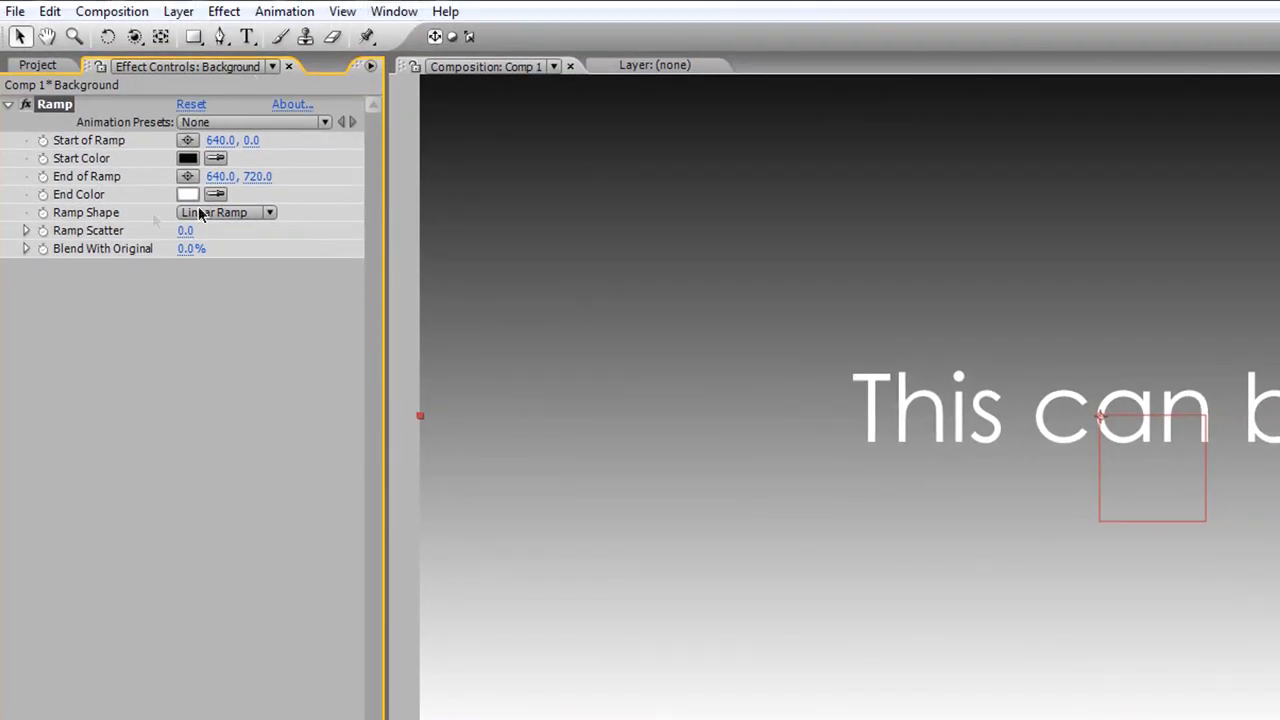
left_click(199, 216)
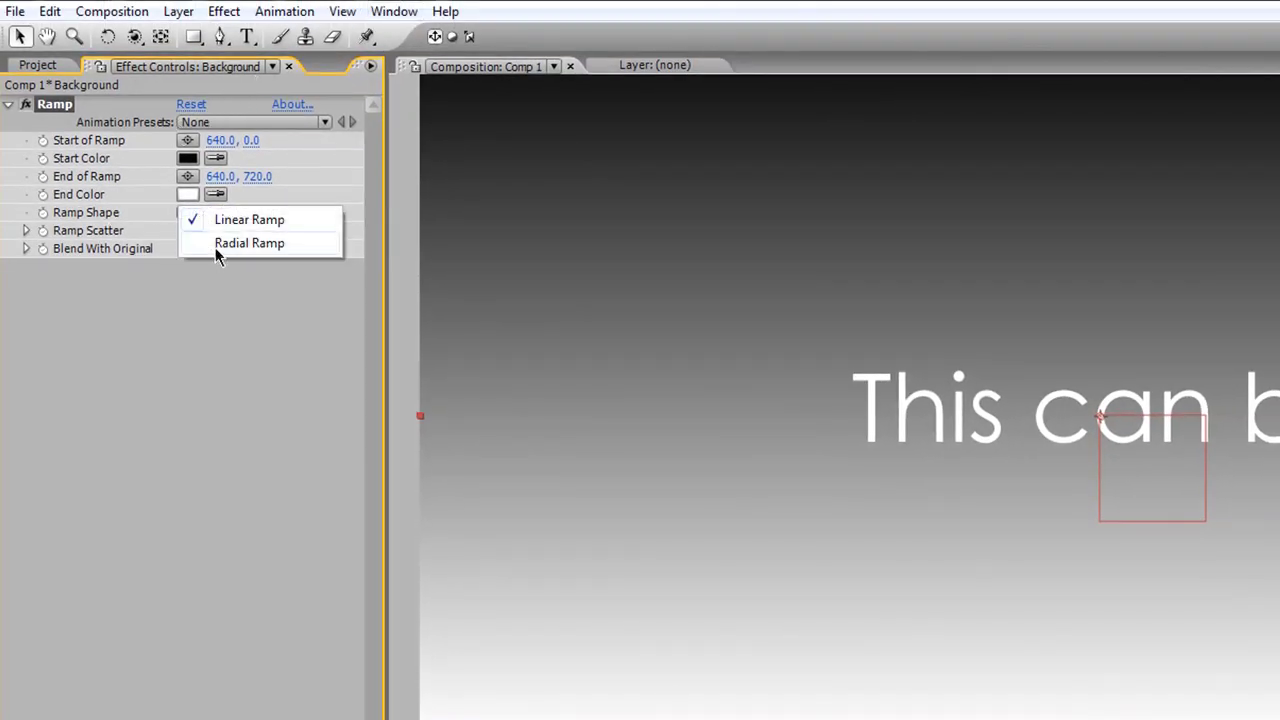
left_click(249, 243)
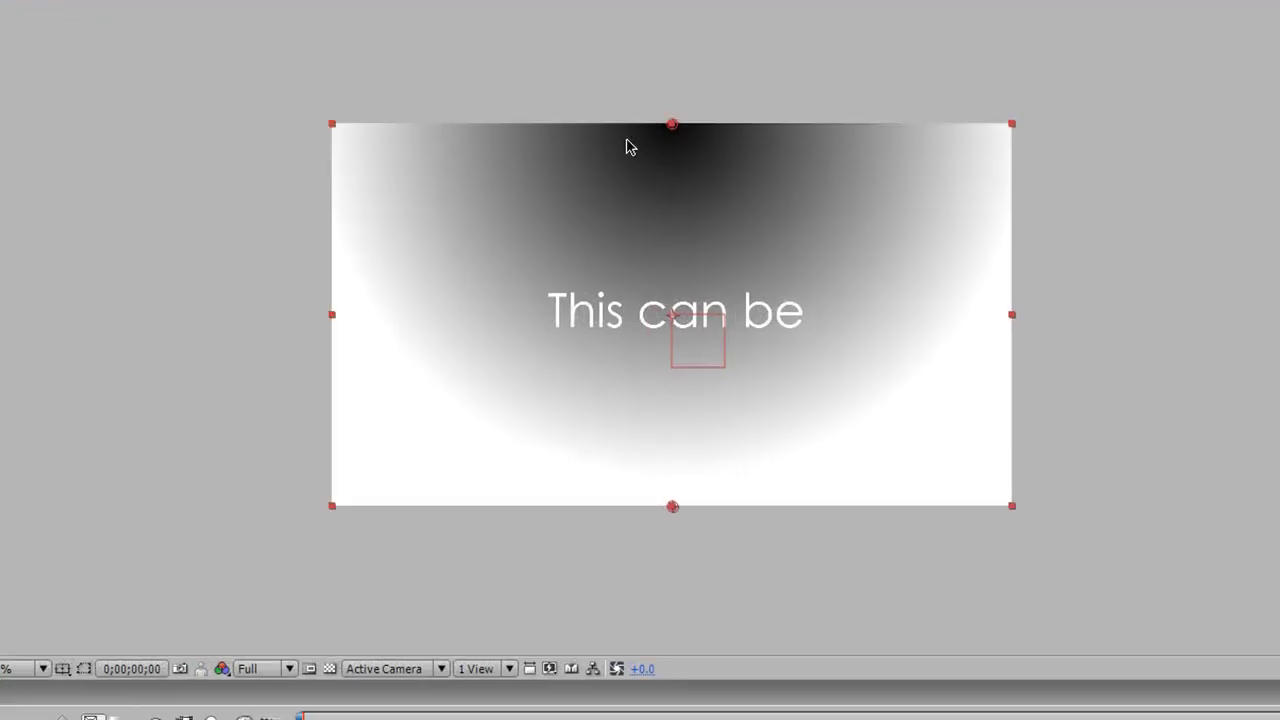
left_click(674, 140)
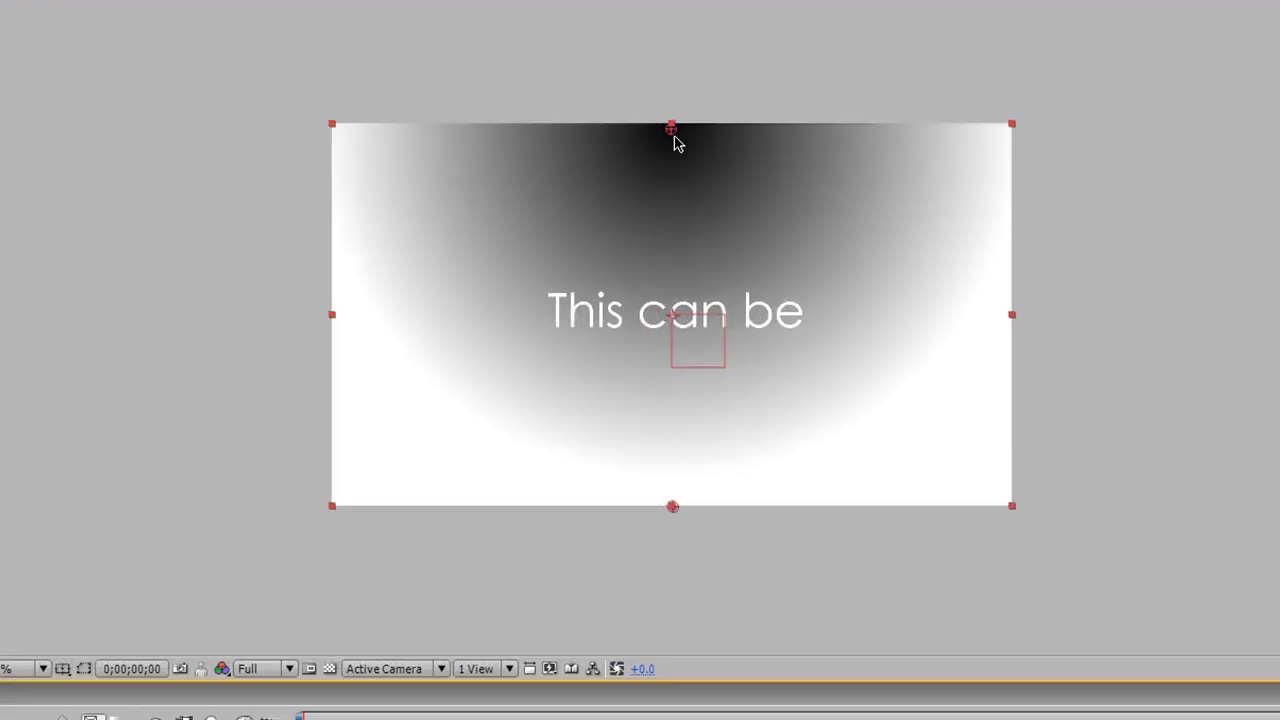
left_click_drag(674, 138, 674, 316)
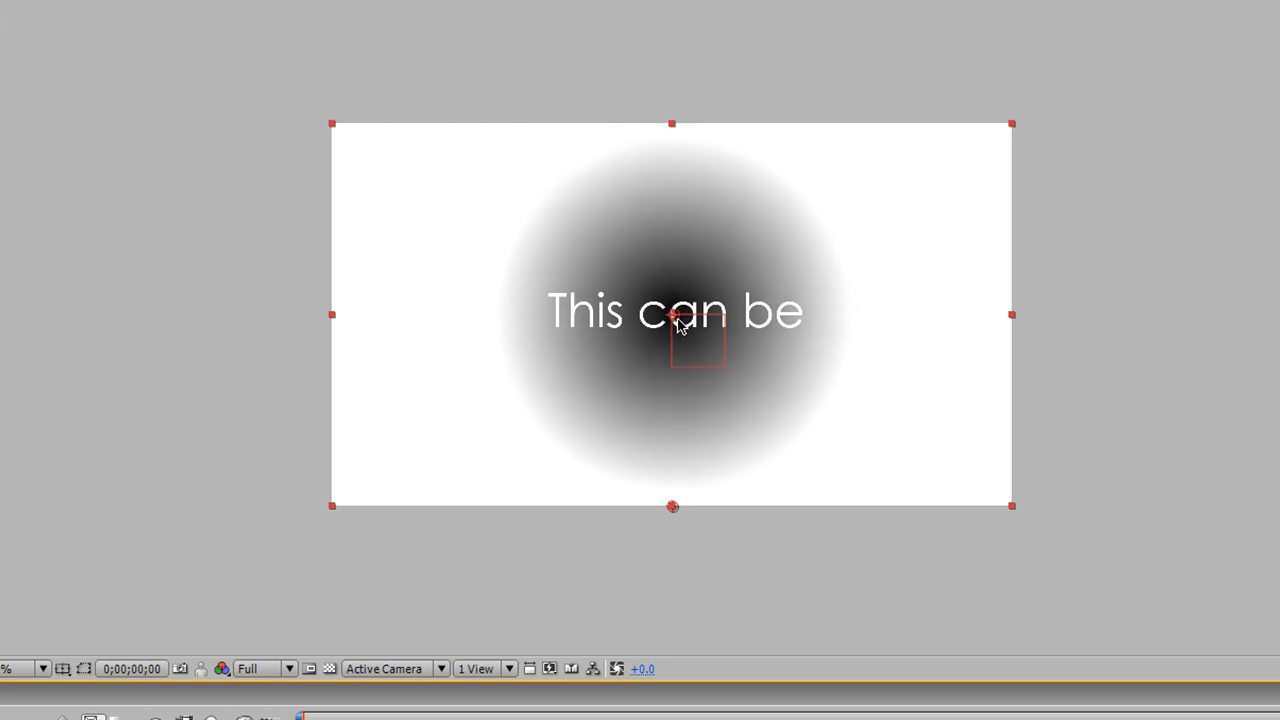
scroll(672, 322, "up", 1)
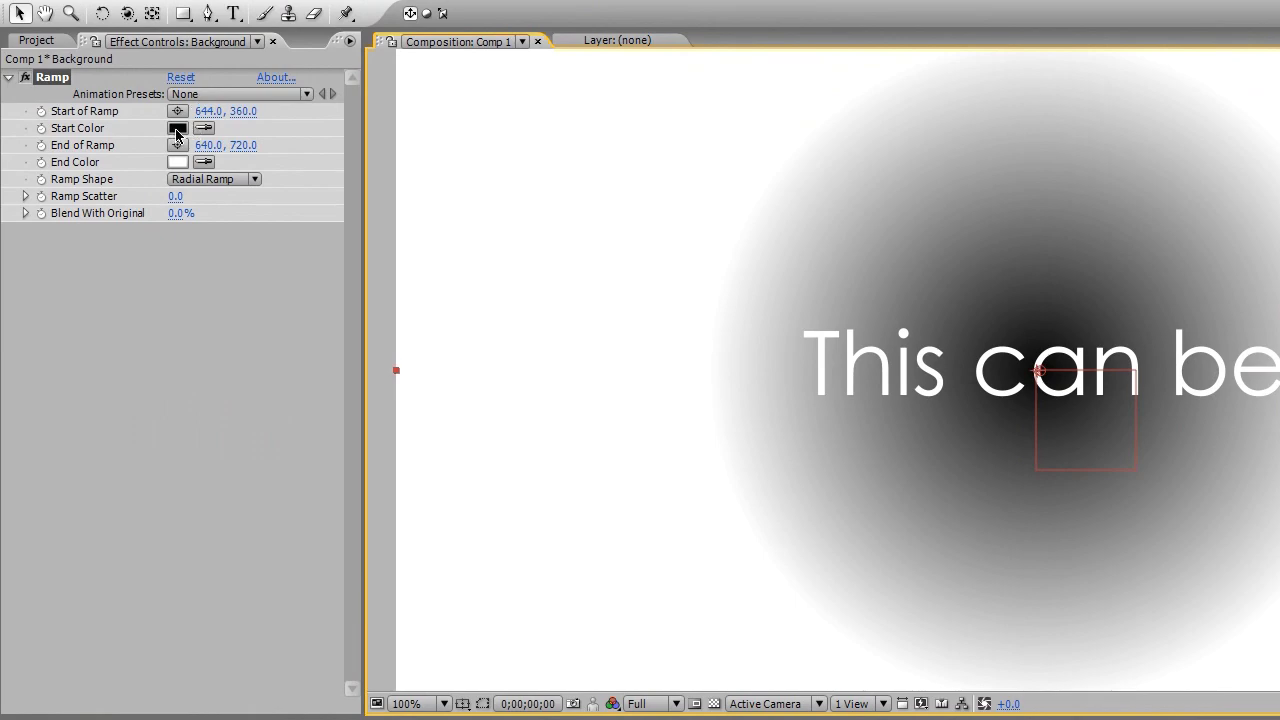
Step: Set the ramp's Start Color to light grey E1E1E1 and push End of Ramp to 640, 1052
left_click(177, 128)
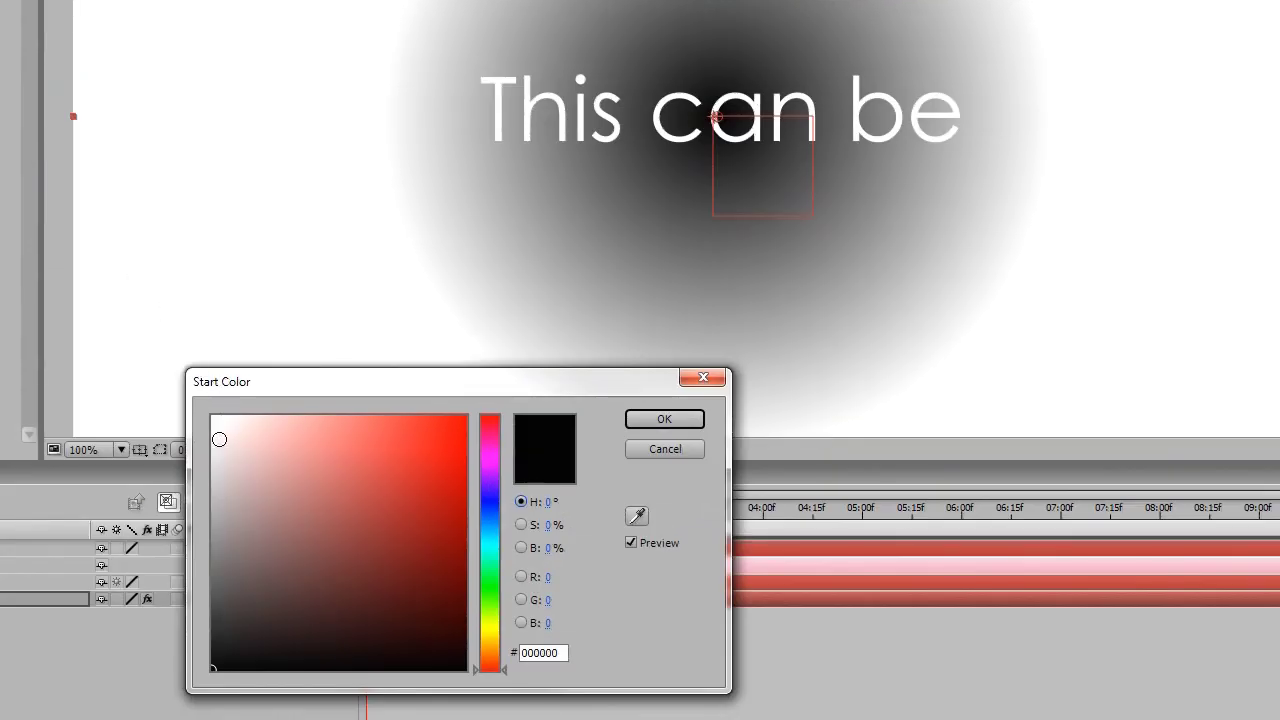
left_click(530, 684)
left_click_drag(207, 430, 190, 487)
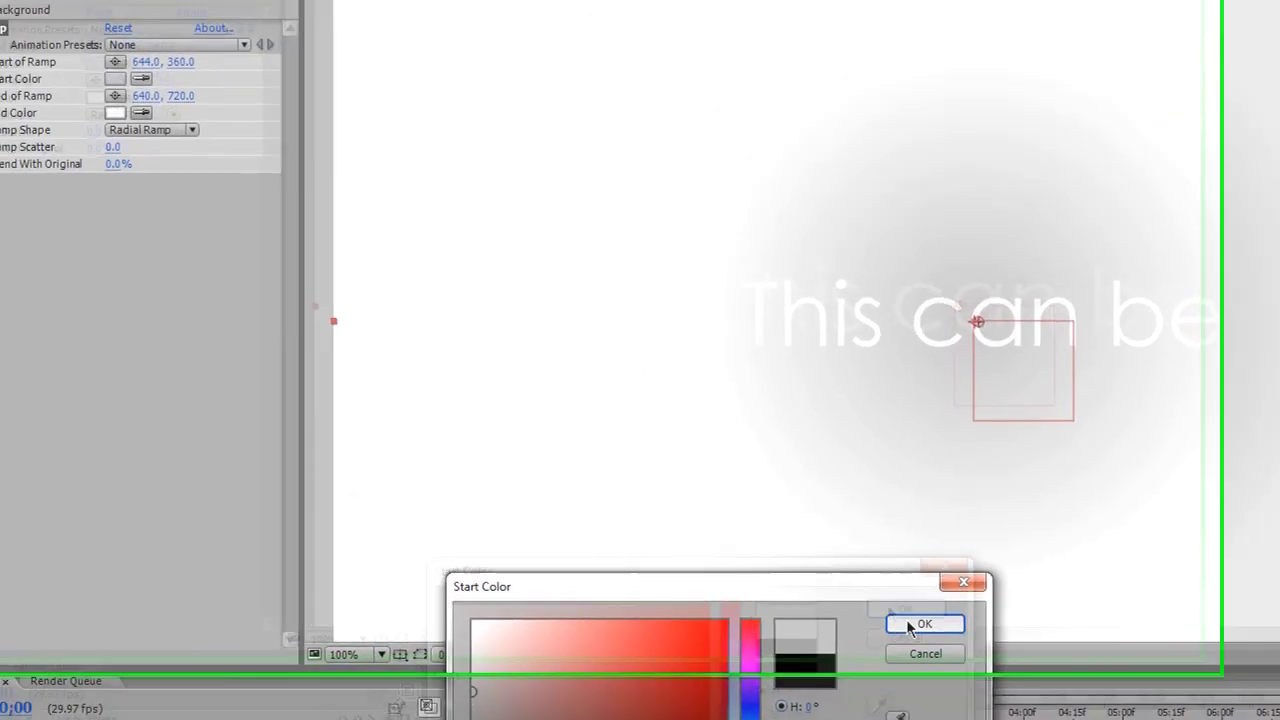
left_click(663, 419)
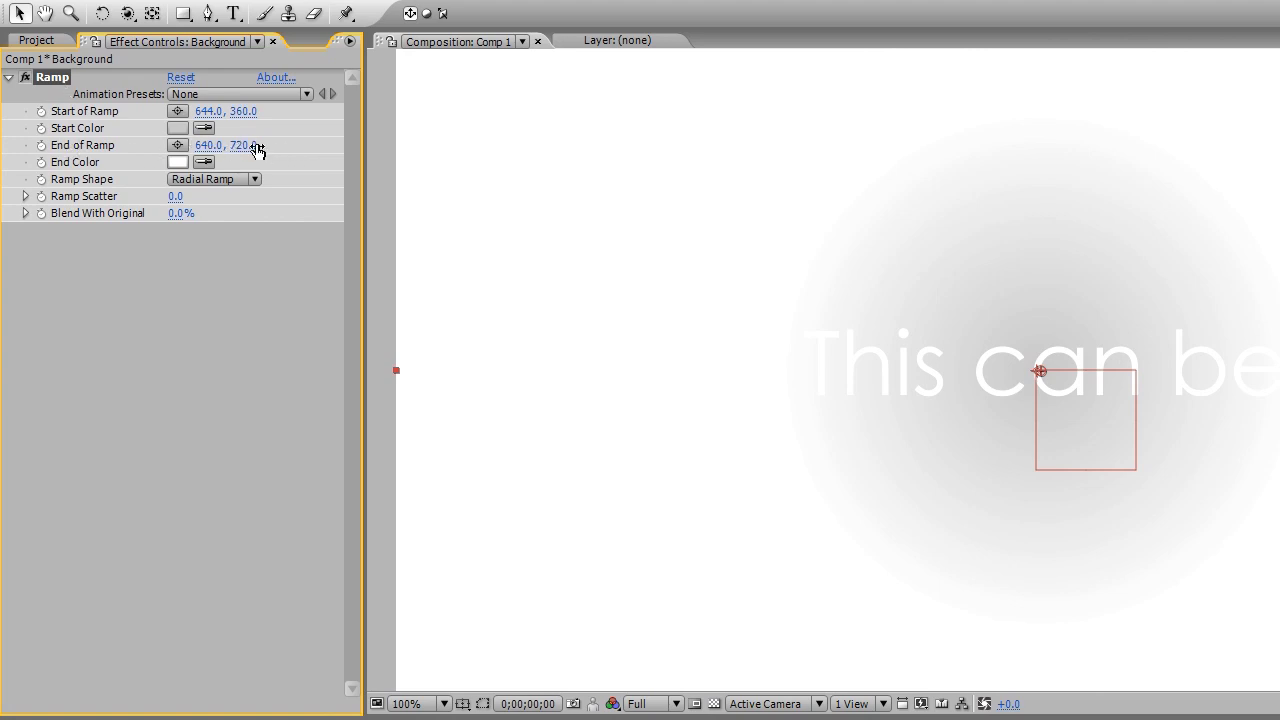
left_click_drag(250, 147, 620, 148)
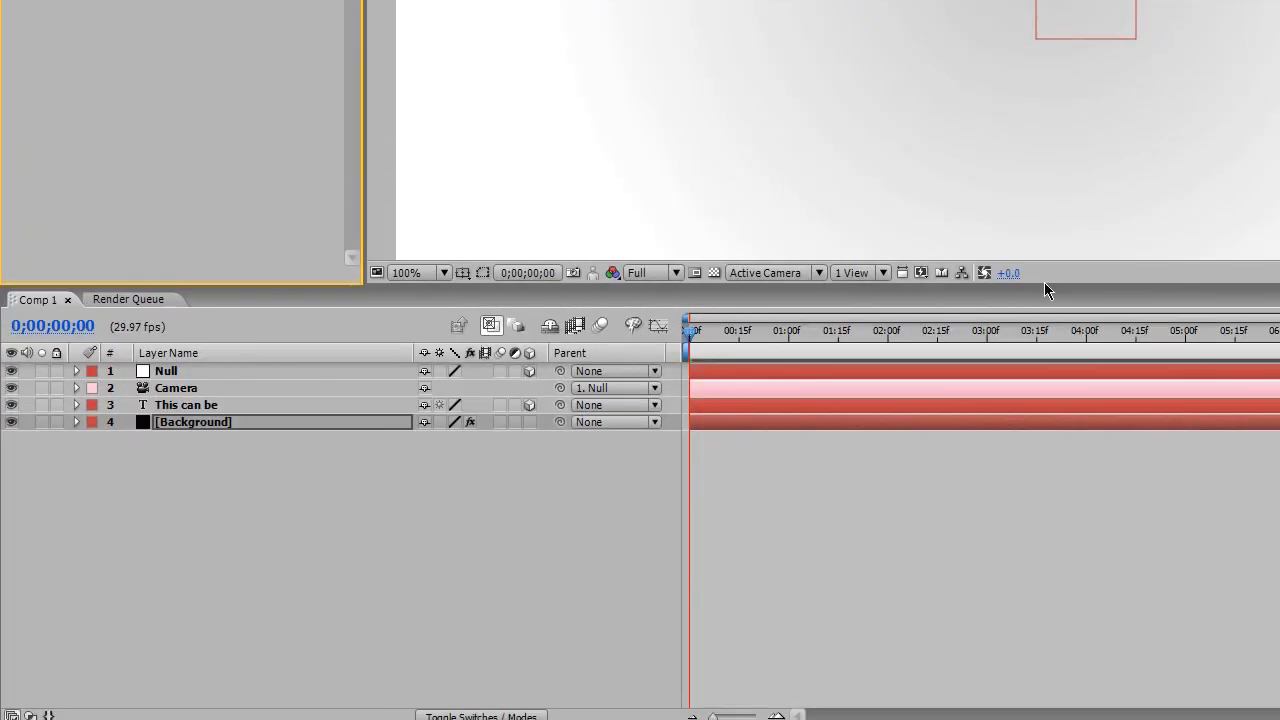
left_click_drag(1045, 283, 1037, 345)
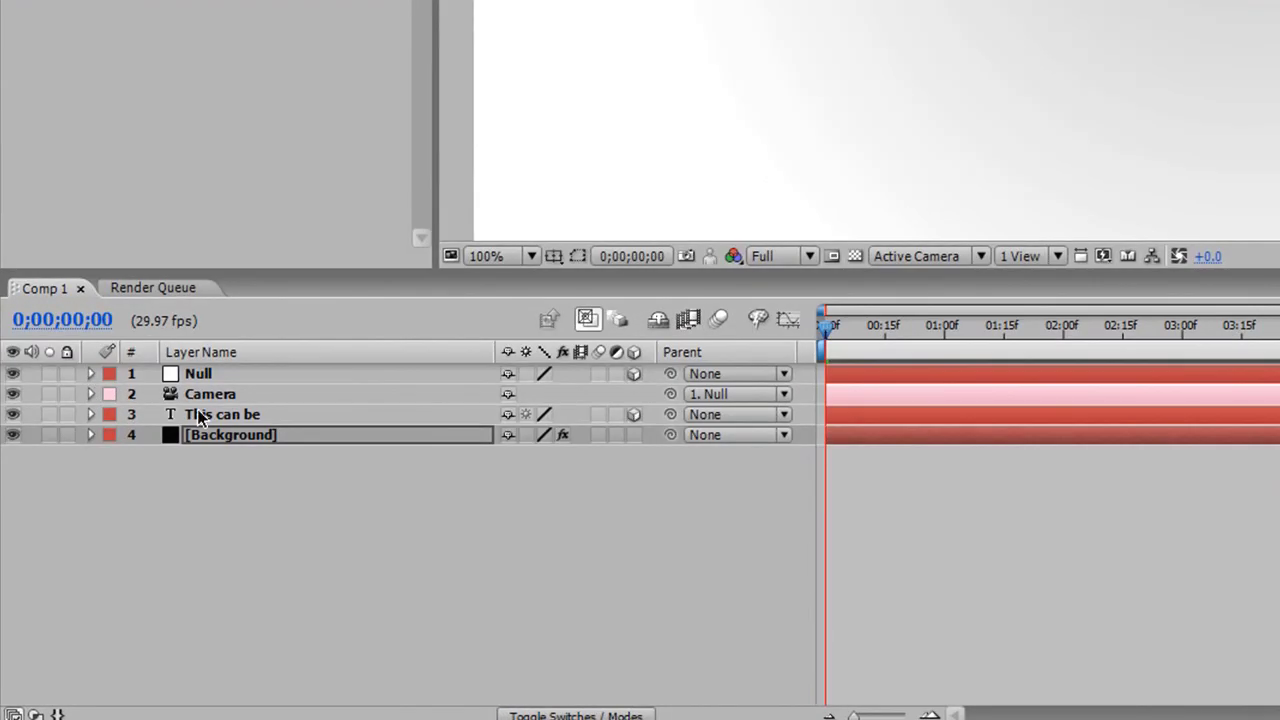
left_click(272, 465)
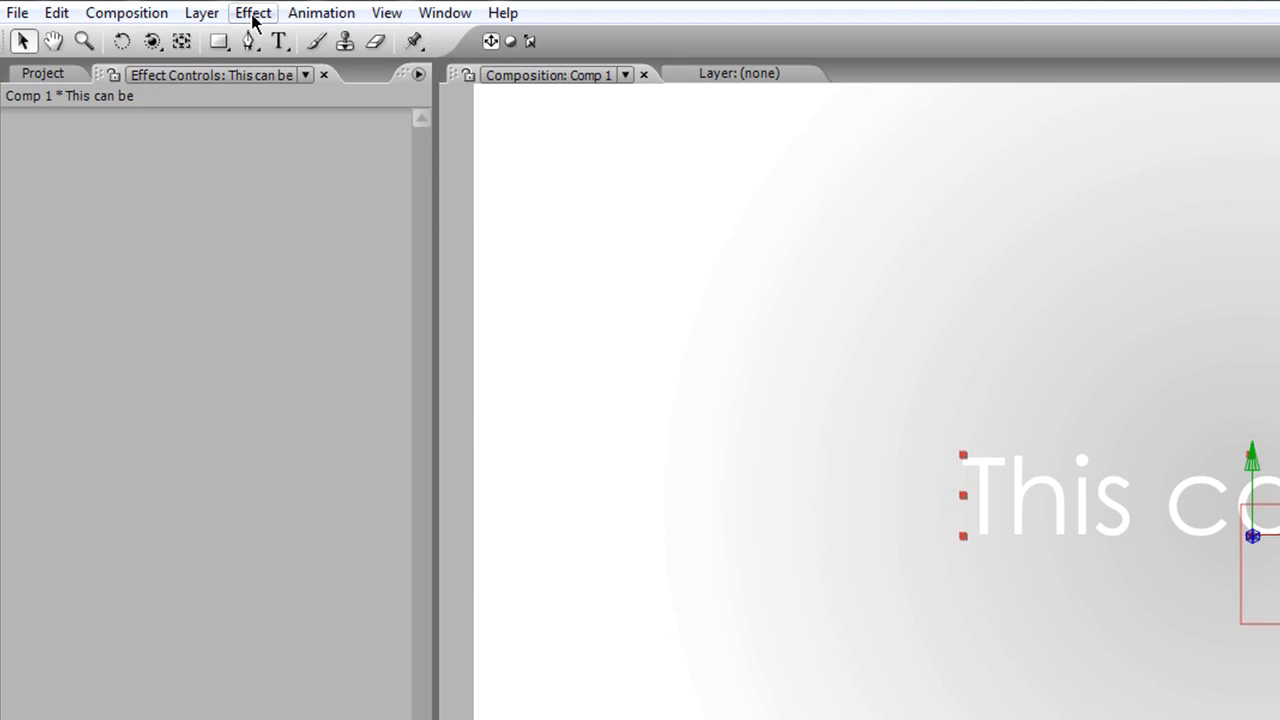
left_click(252, 16)
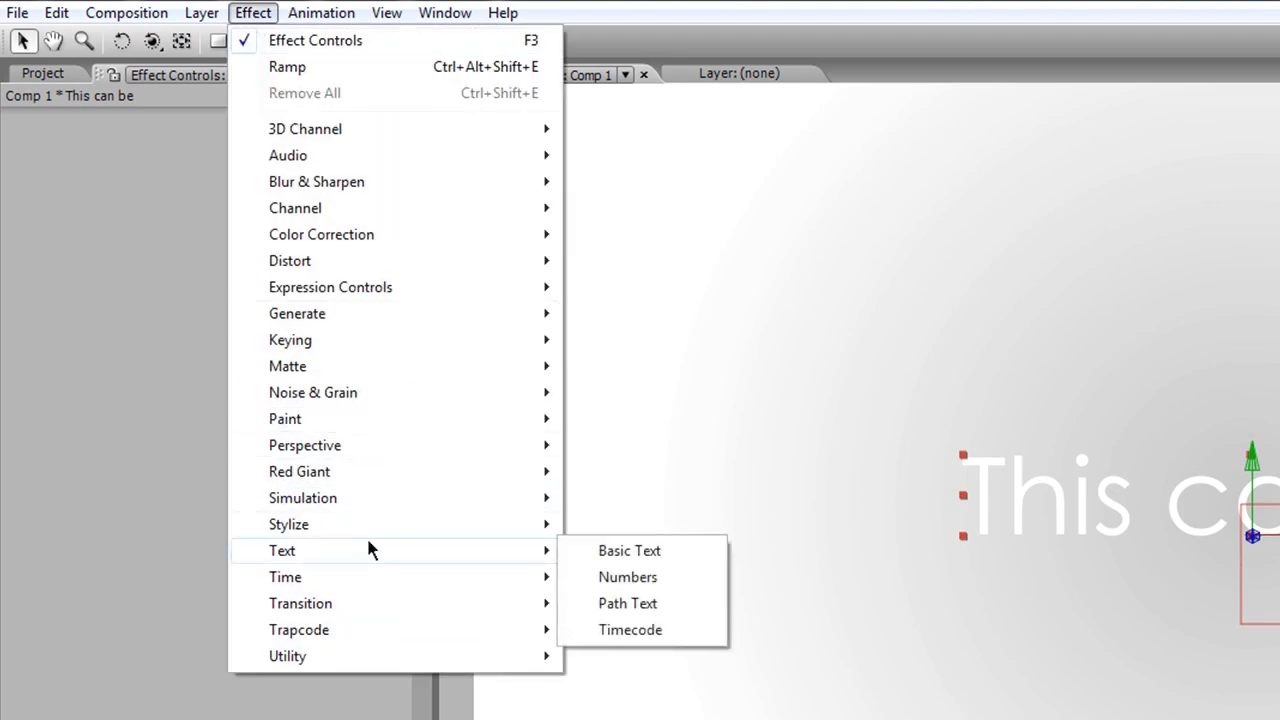
mouse_move(365, 530)
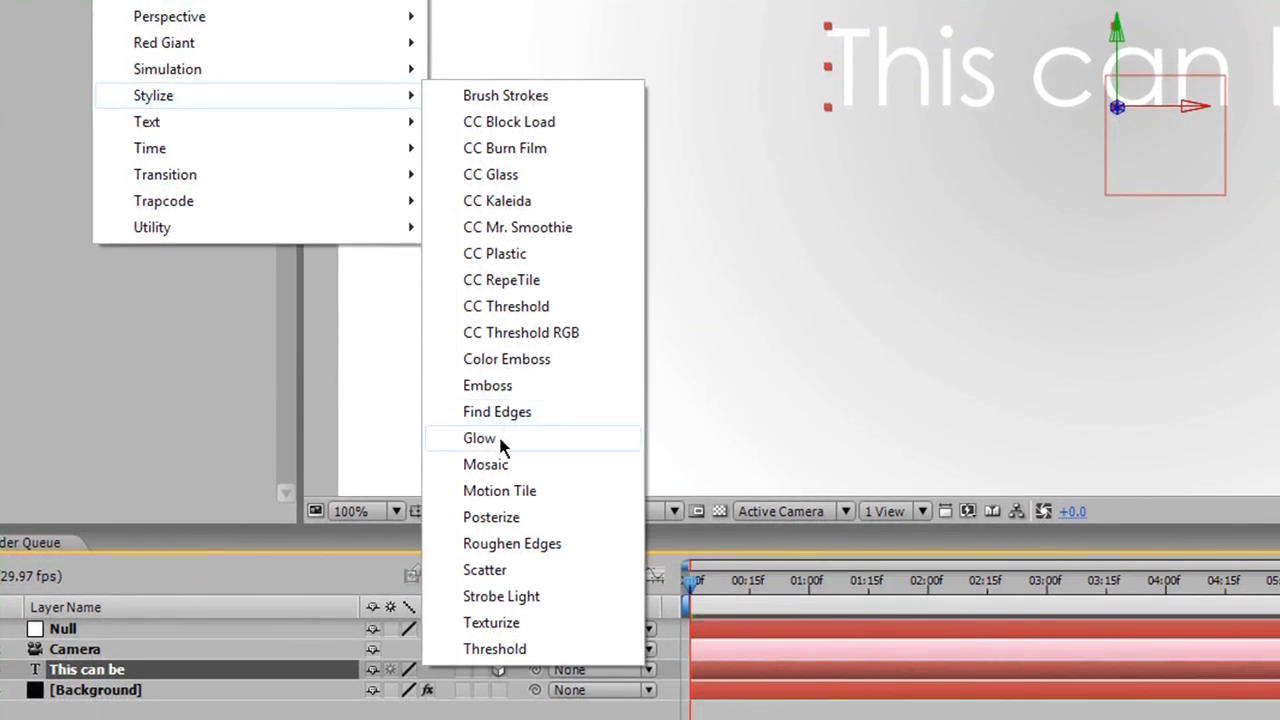
left_click(498, 438)
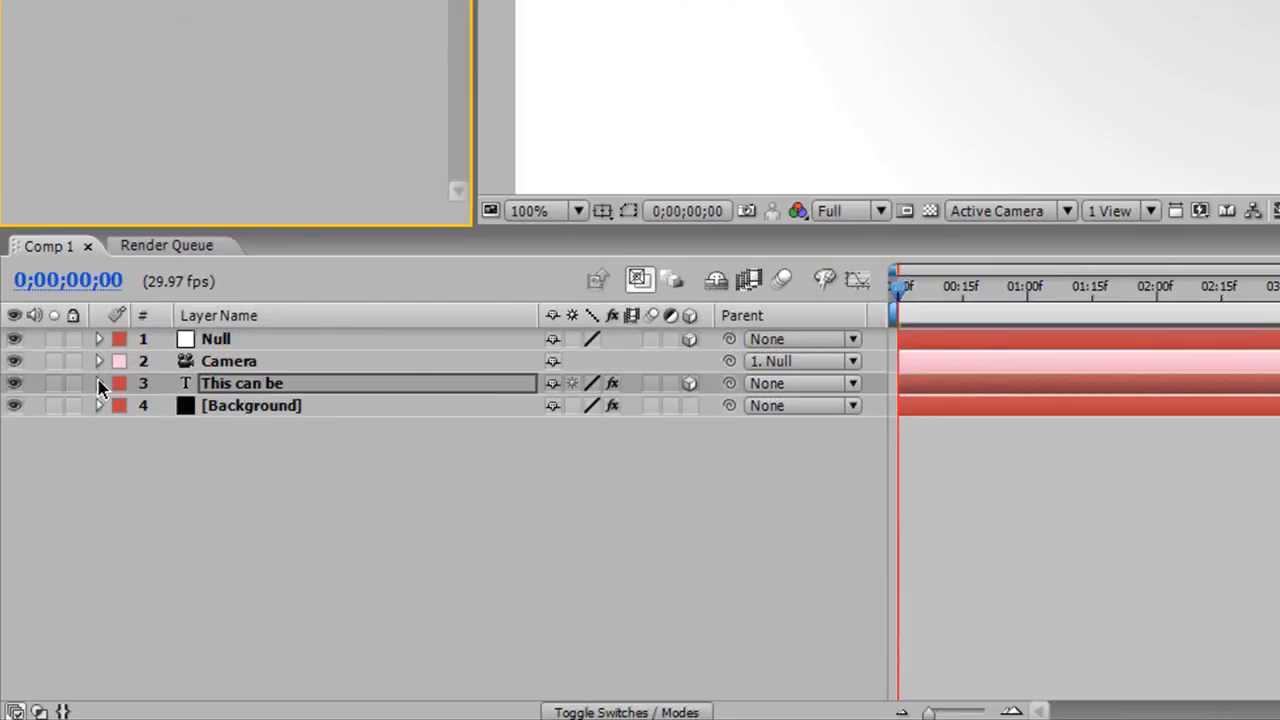
left_click(99, 384)
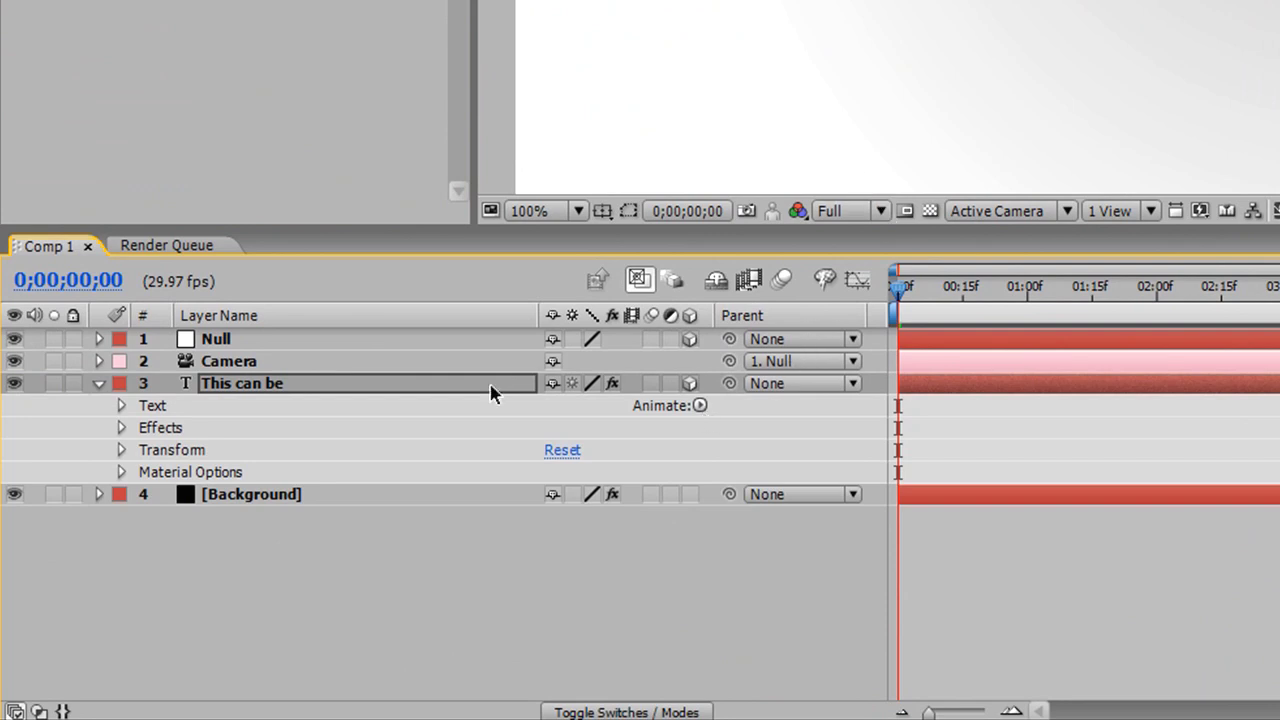
Step: Add an Opacity animator to the This can be text with Animator 1 Opacity at 0%
left_click(699, 405)
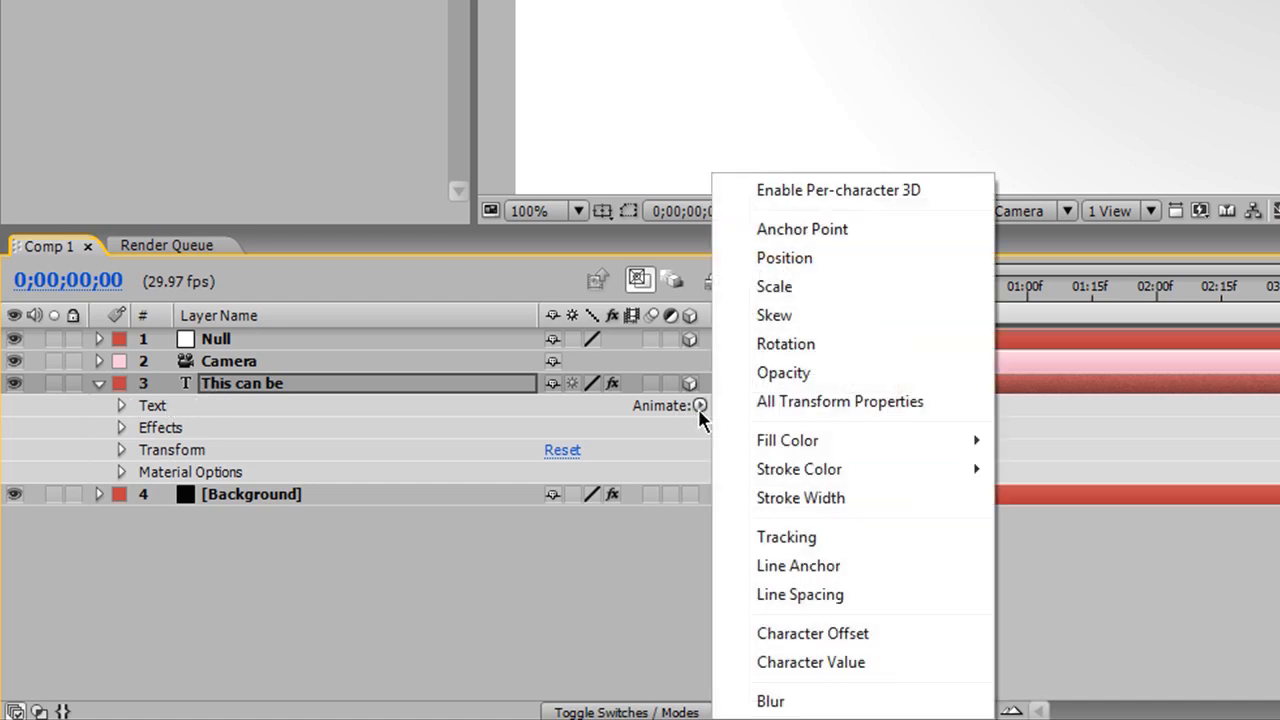
left_click(836, 371)
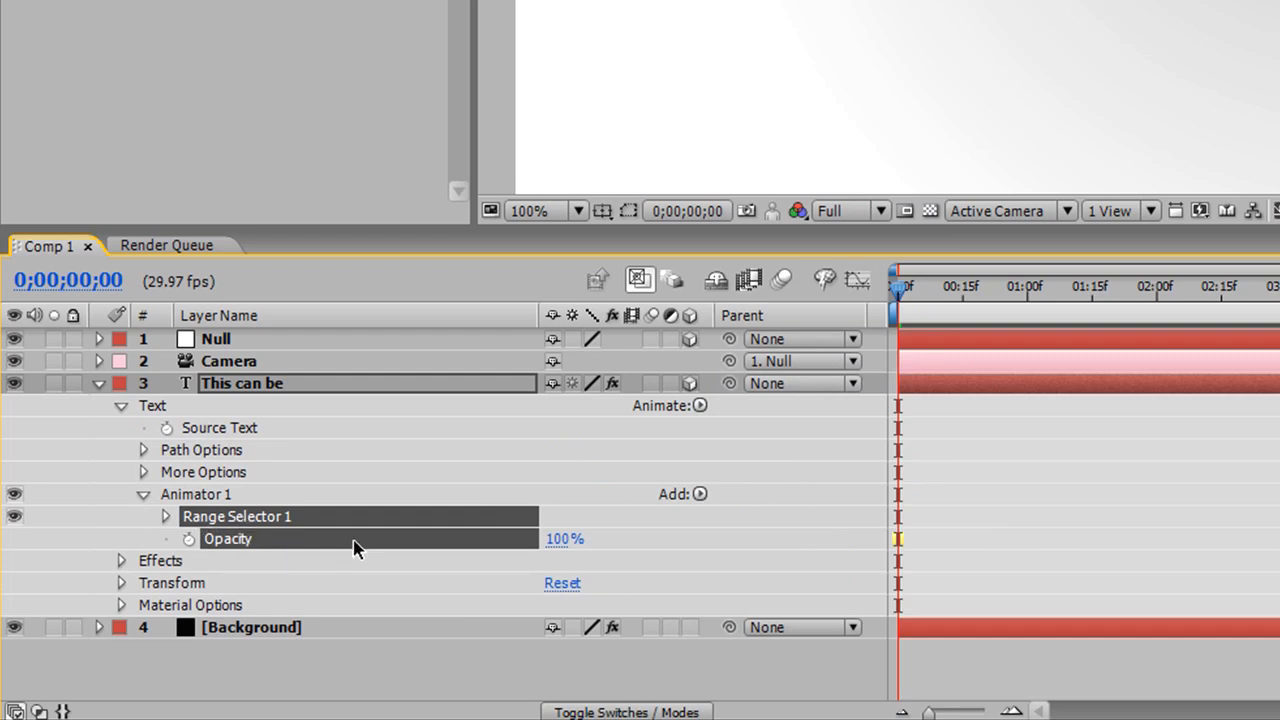
left_click(560, 540)
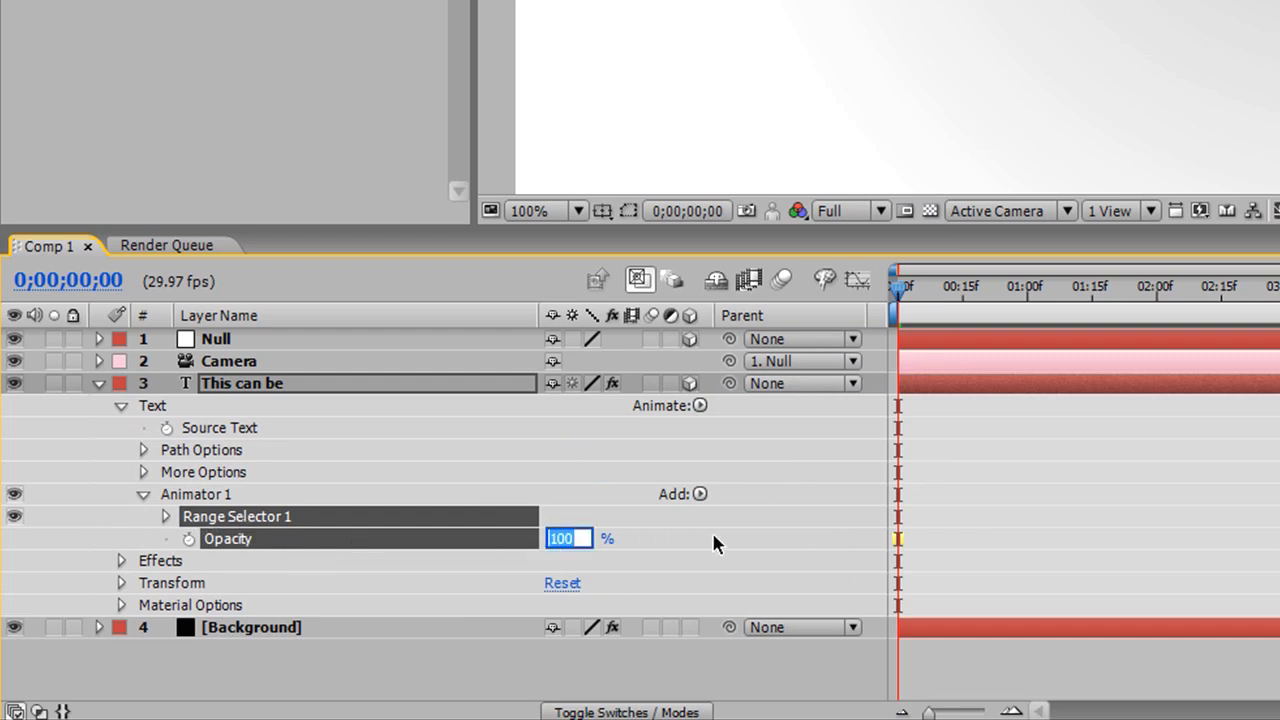
type("0")
left_click(713, 543)
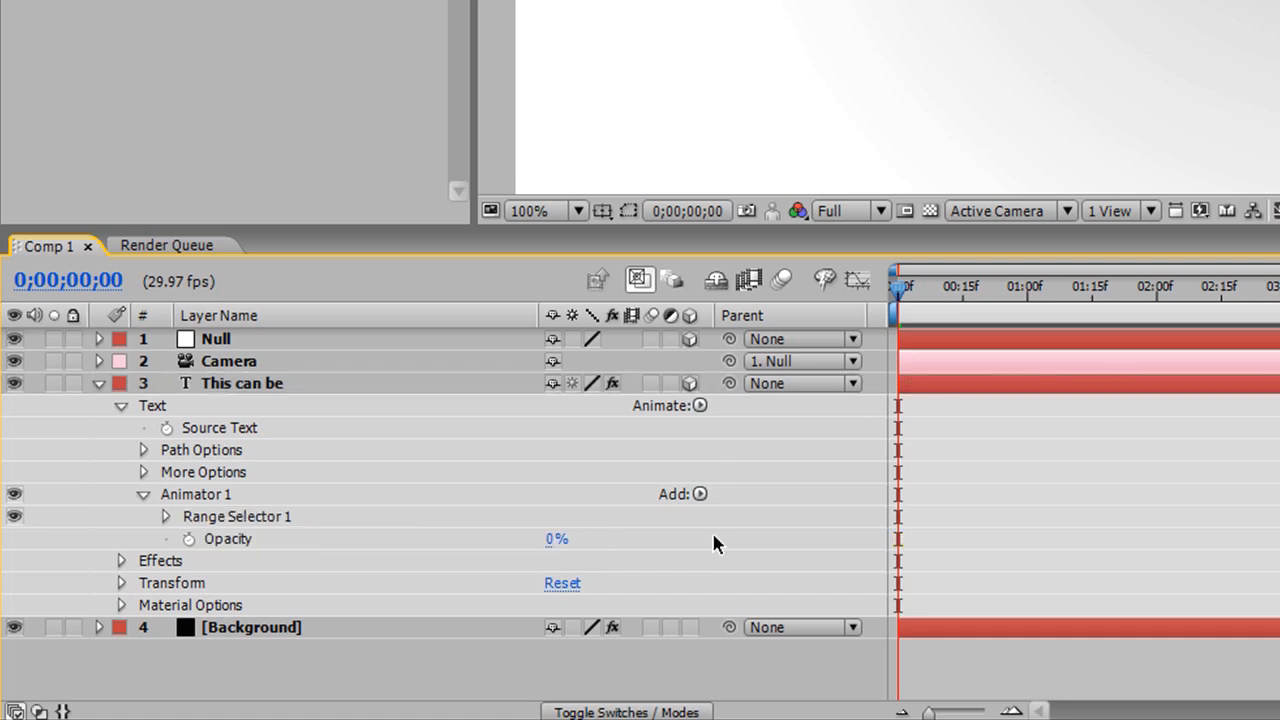
left_click(122, 584)
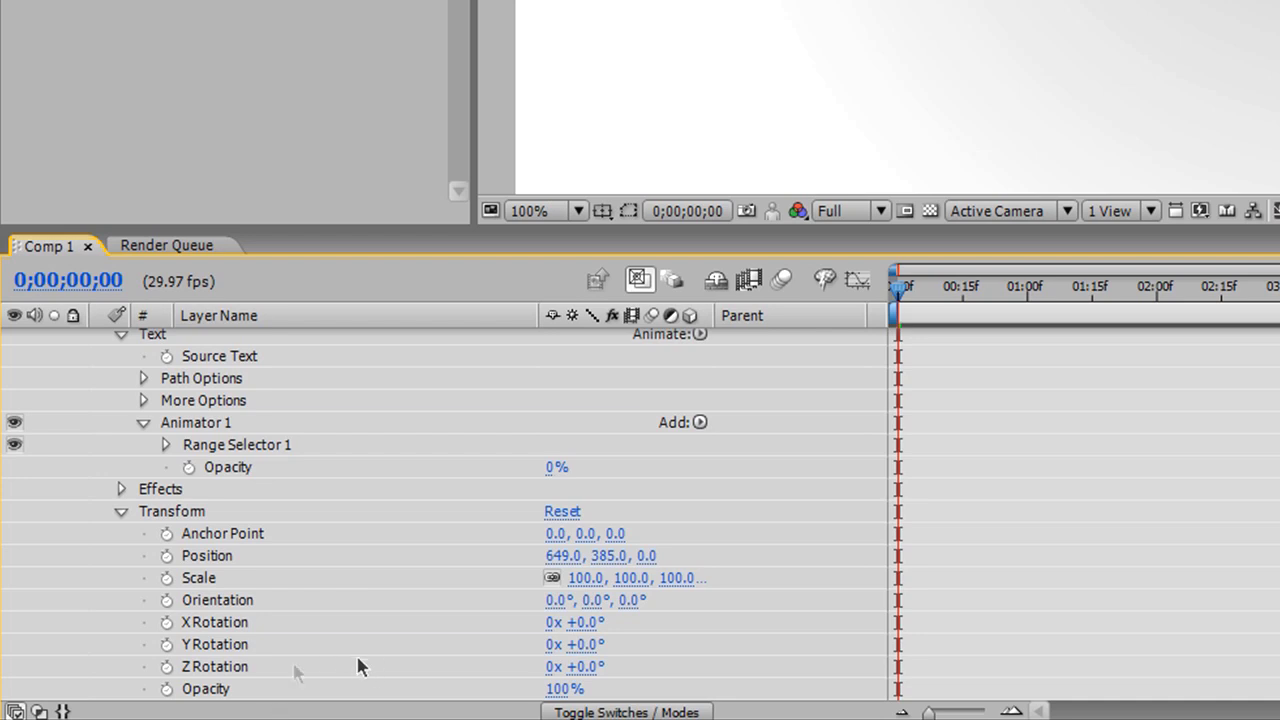
left_click(119, 512)
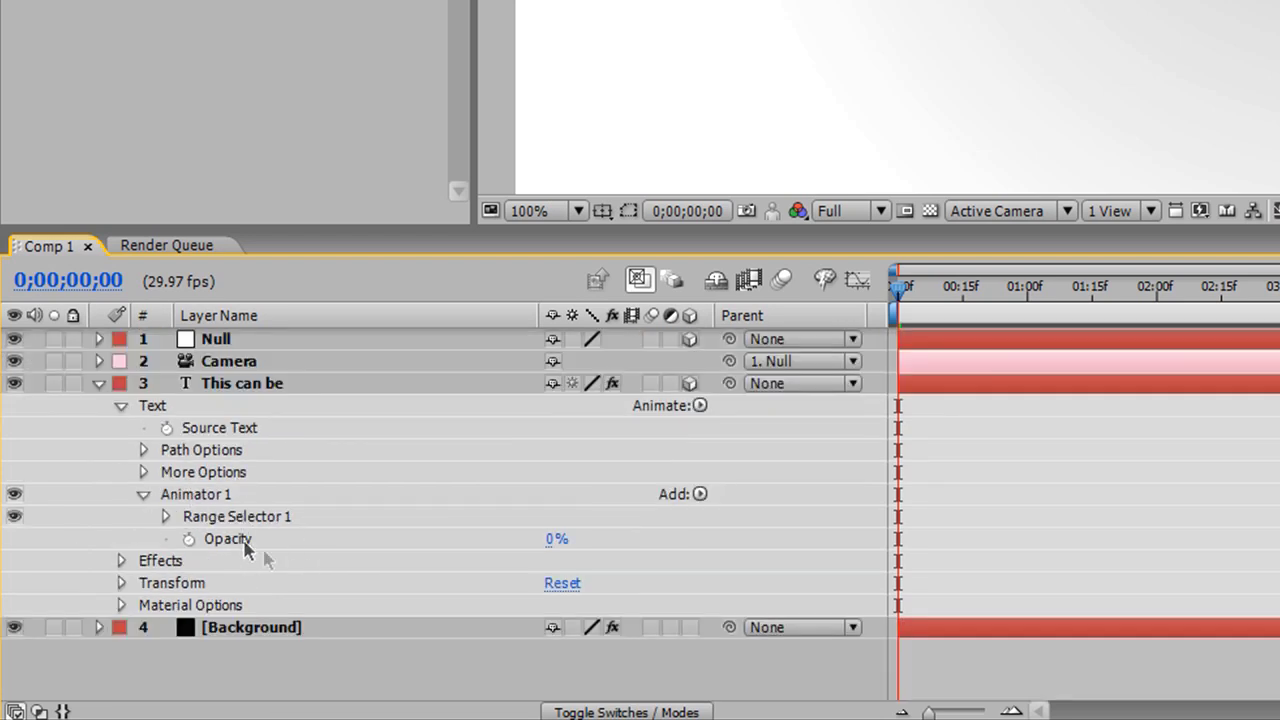
Step: Keyframe Range Selector 1 Start at frame 0 and again around frame 13
left_click(165, 516)
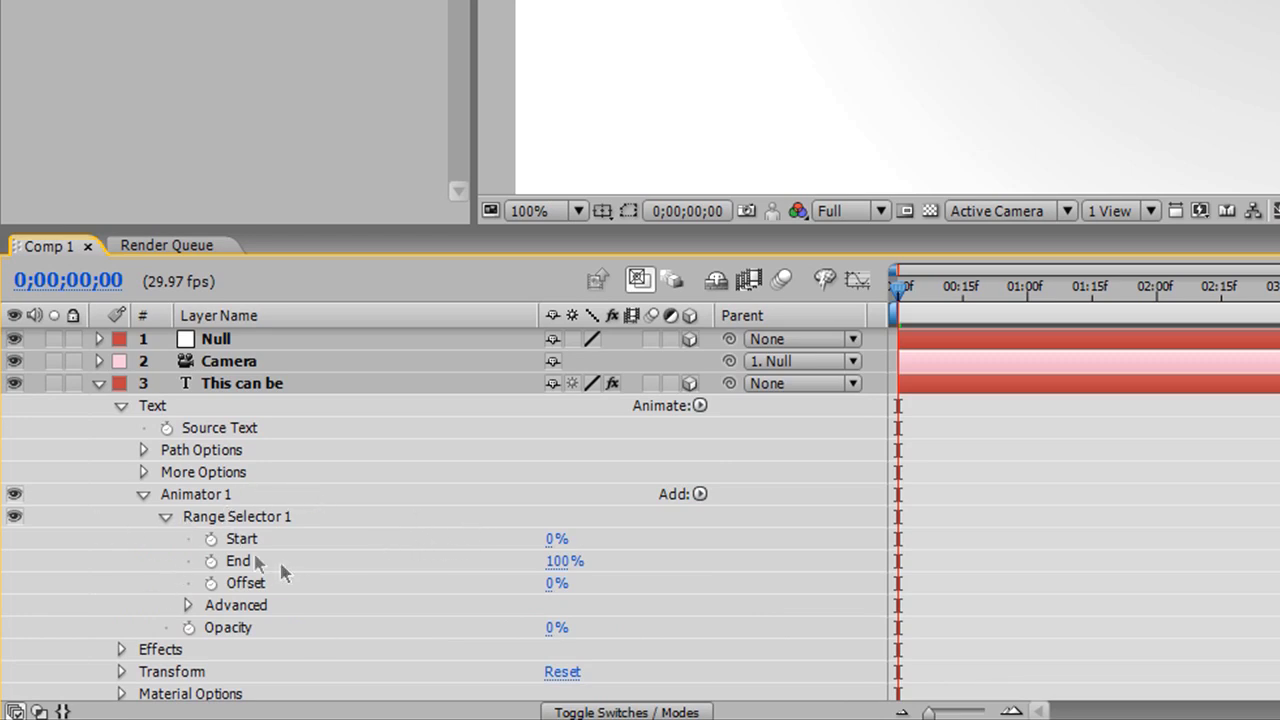
left_click(212, 538)
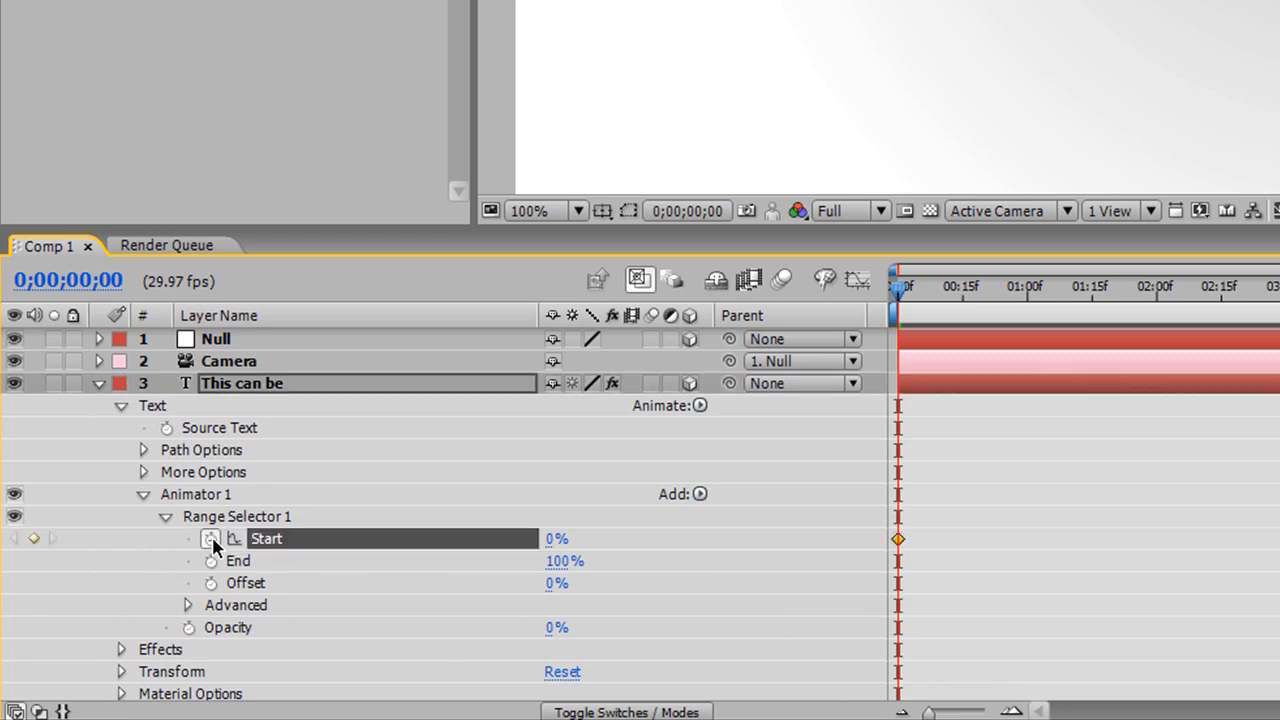
left_click_drag(901, 289, 959, 288)
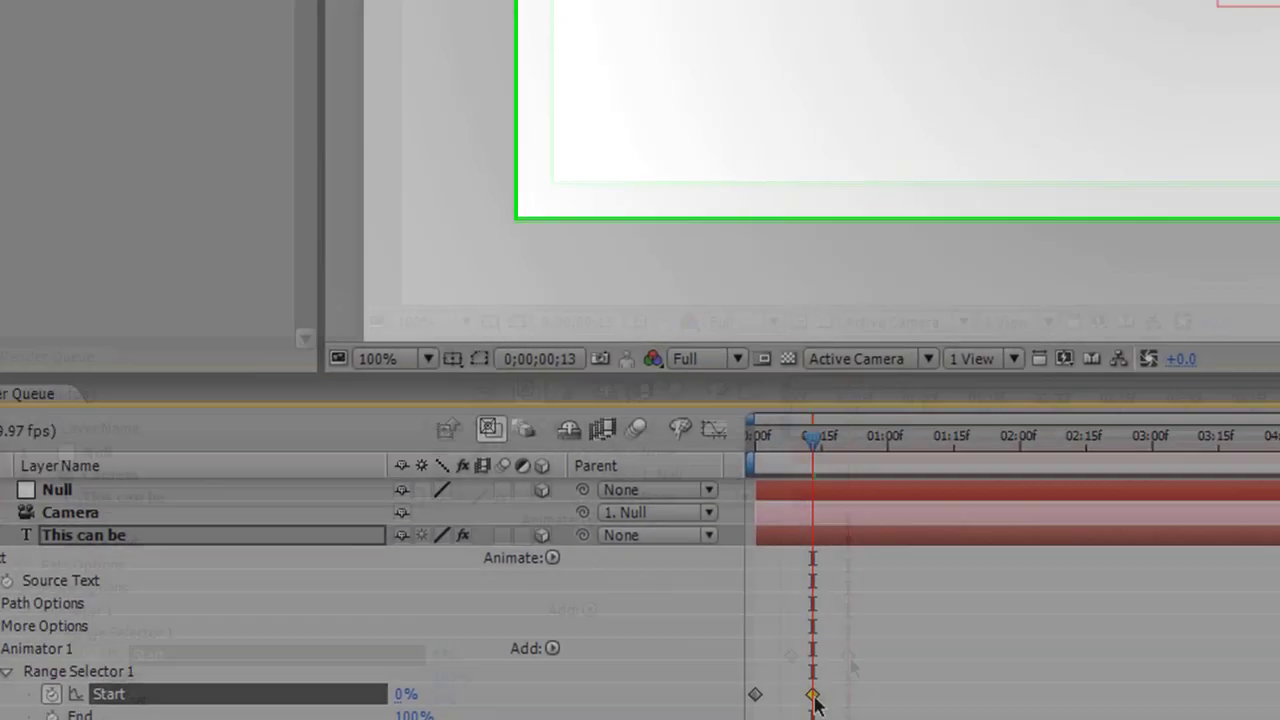
double_click(953, 540)
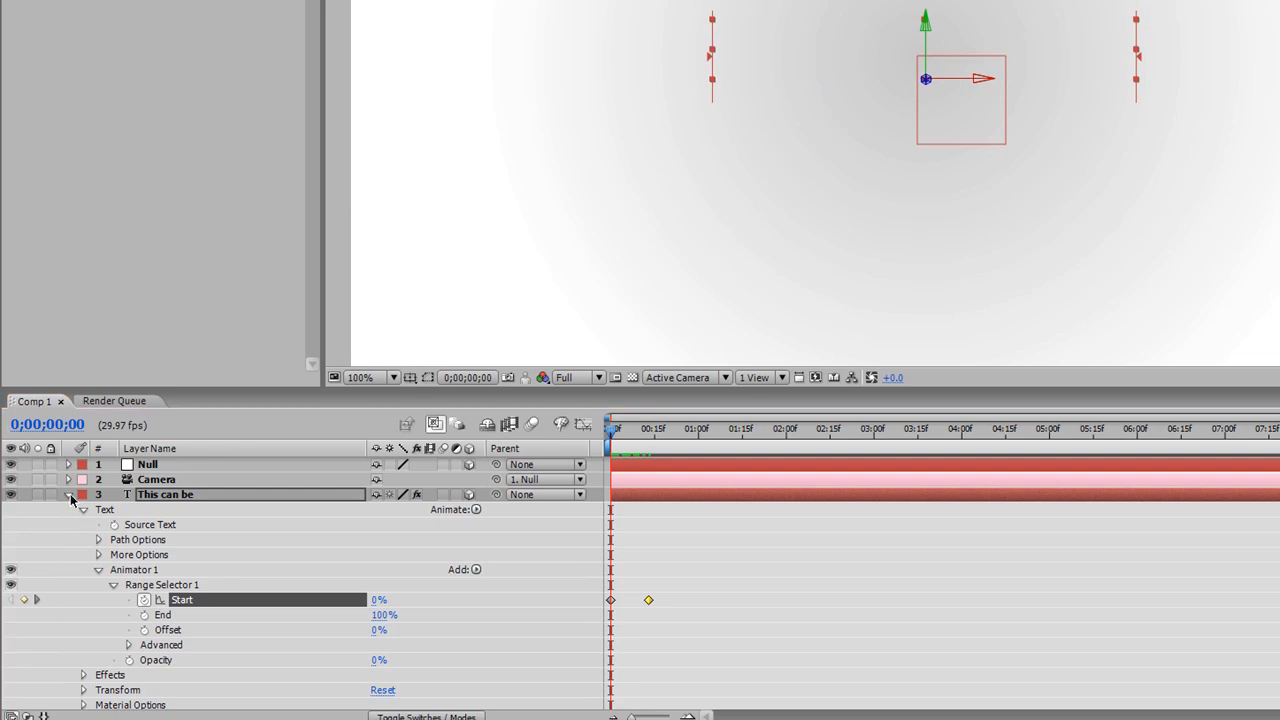
Step: Collapse Animator 1, the Text group and the This can be layer in the timeline
left_click(99, 569)
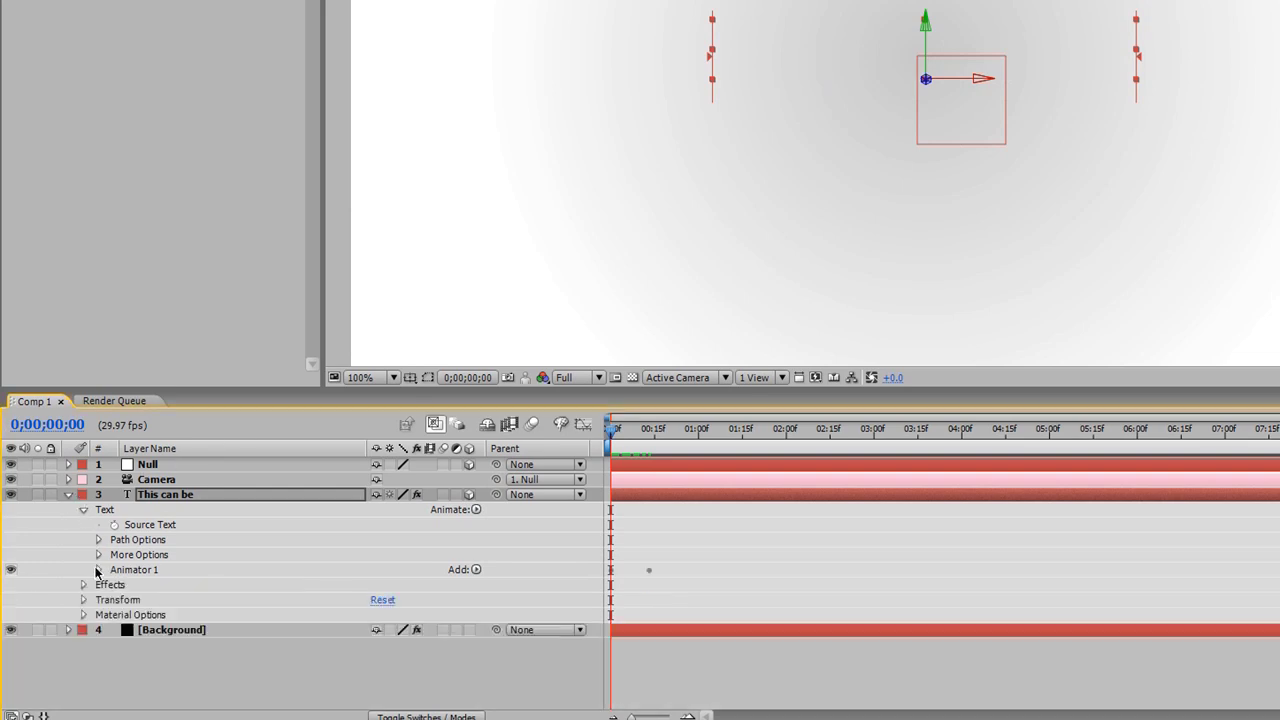
left_click(84, 512)
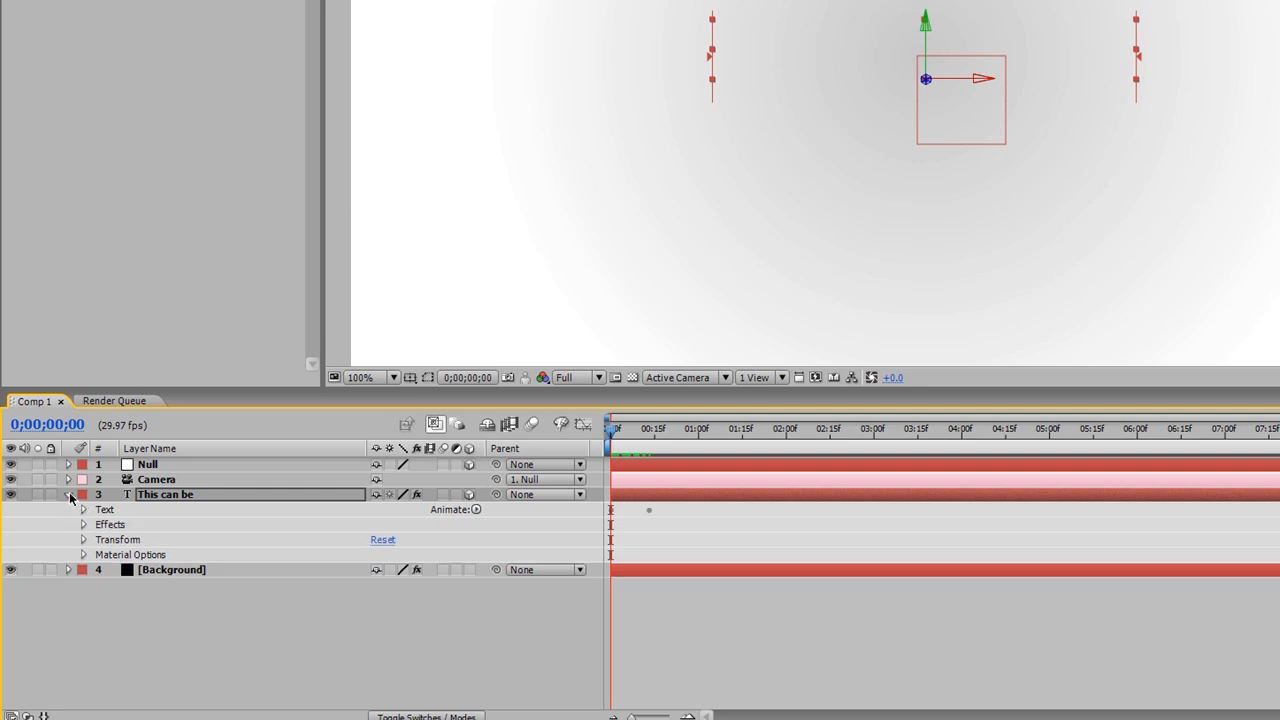
left_click(69, 494)
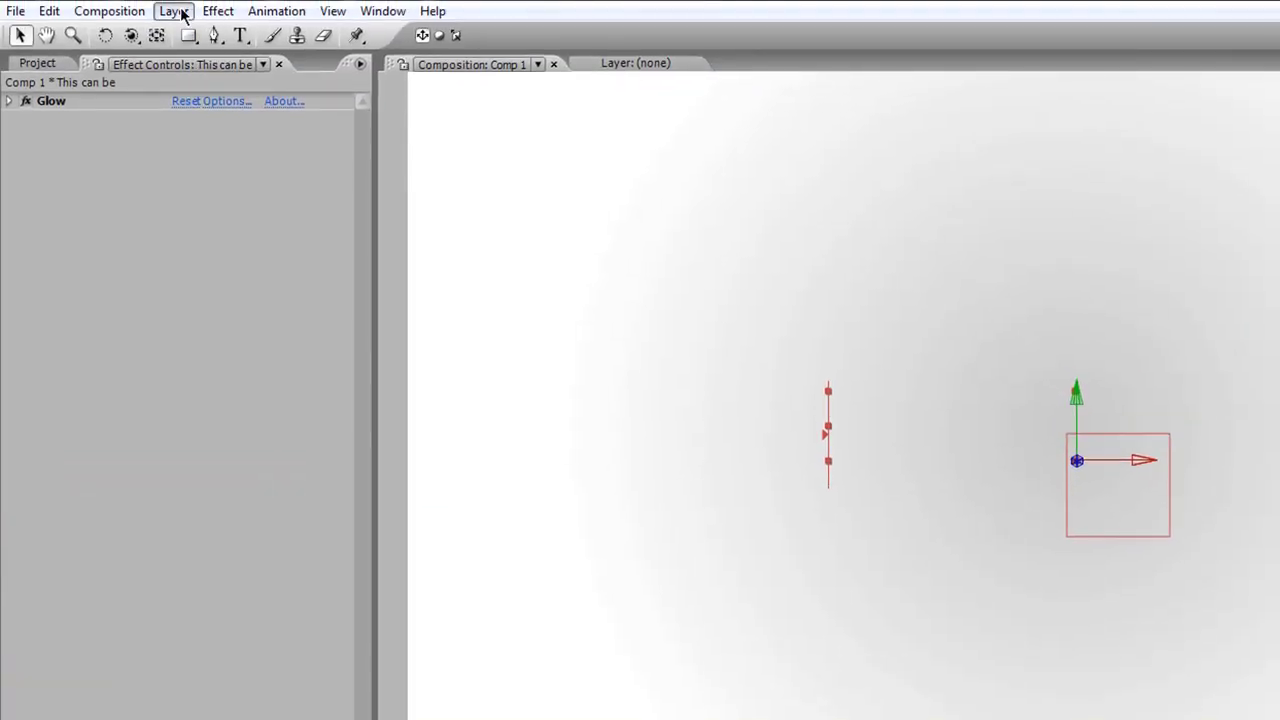
Step: Create a new solid layer named Particles
left_click(176, 12)
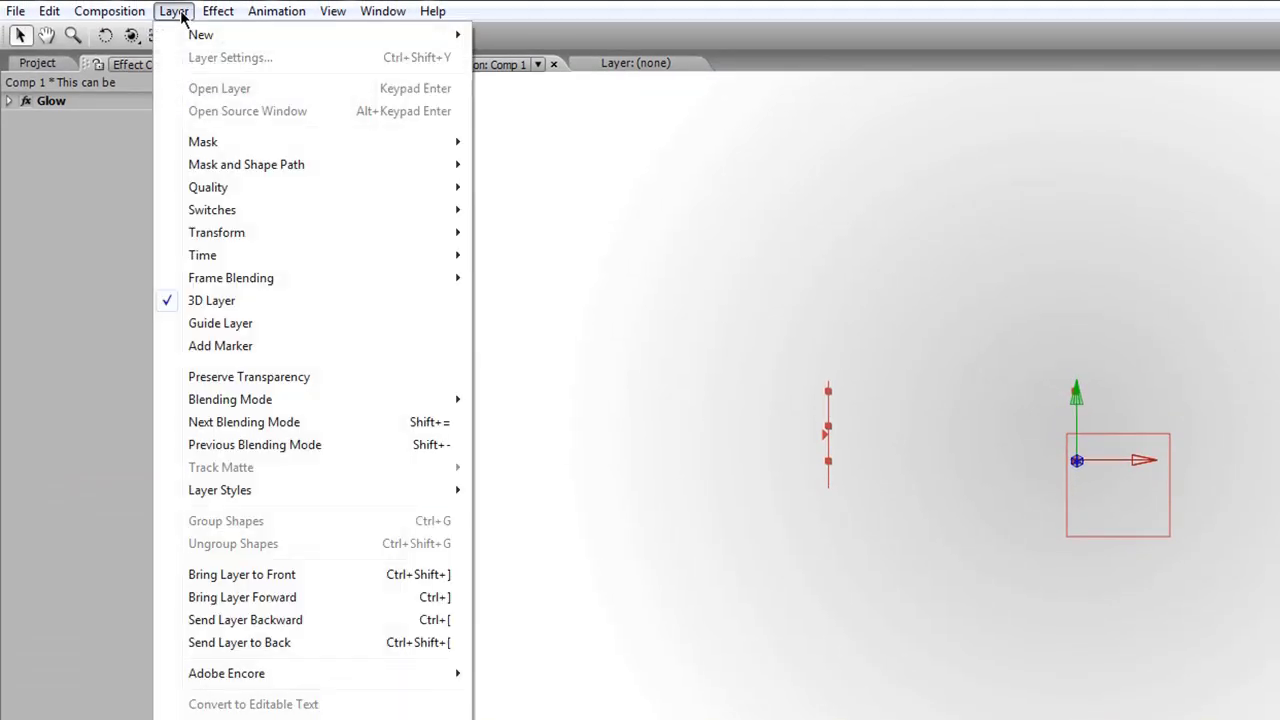
mouse_move(186, 36)
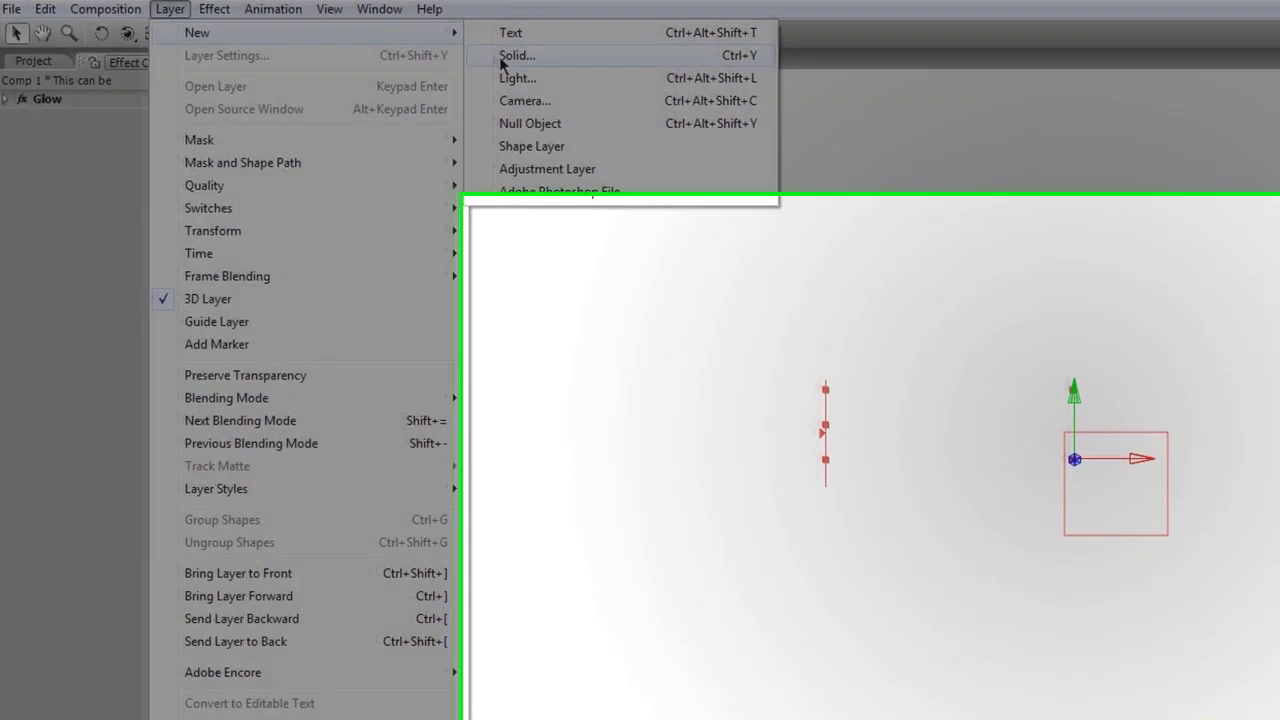
left_click(515, 57)
type("Par")
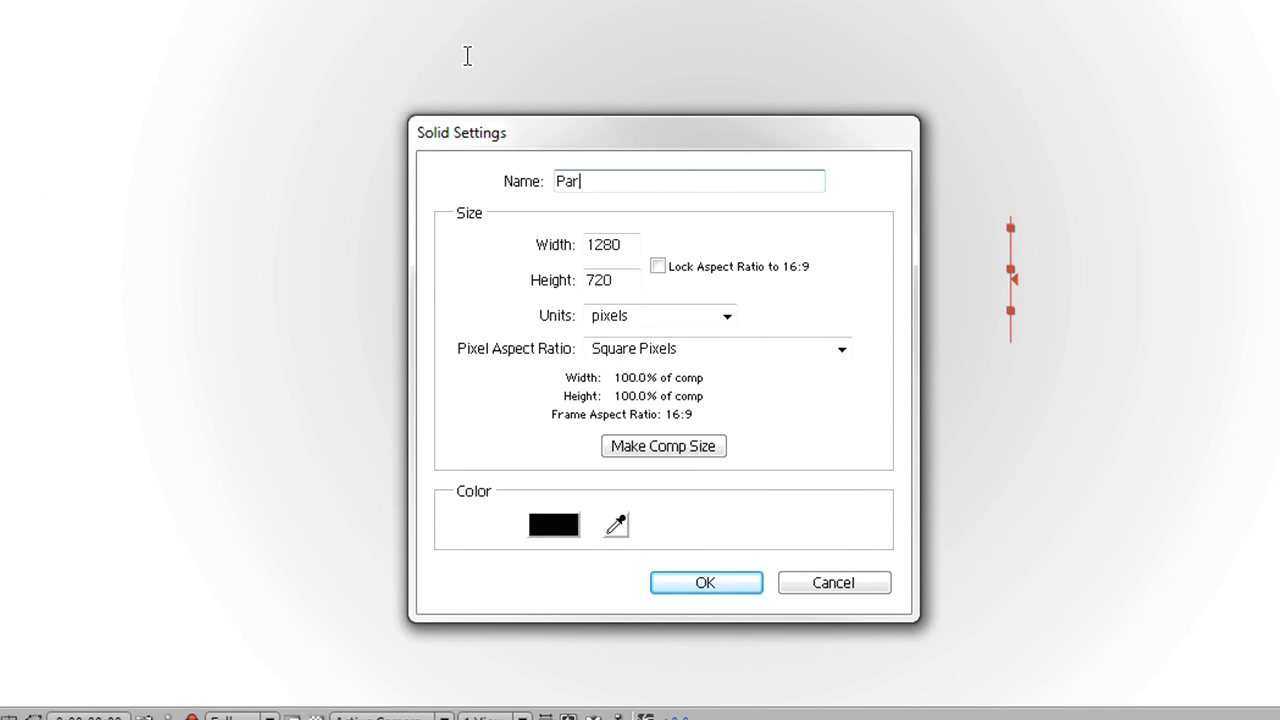
type("ticles")
key("Return")
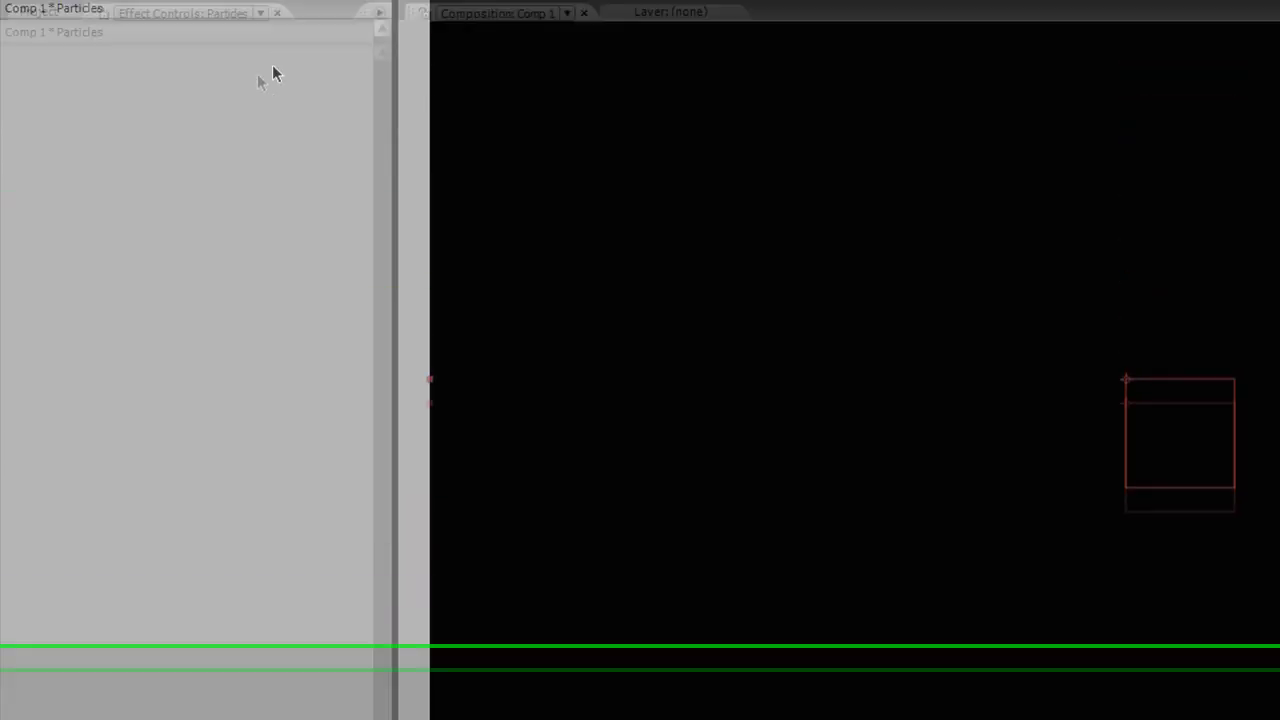
Step: Apply Trapcode Particular to the Particles solid, check its presets, and scrub to preview
left_click(229, 11)
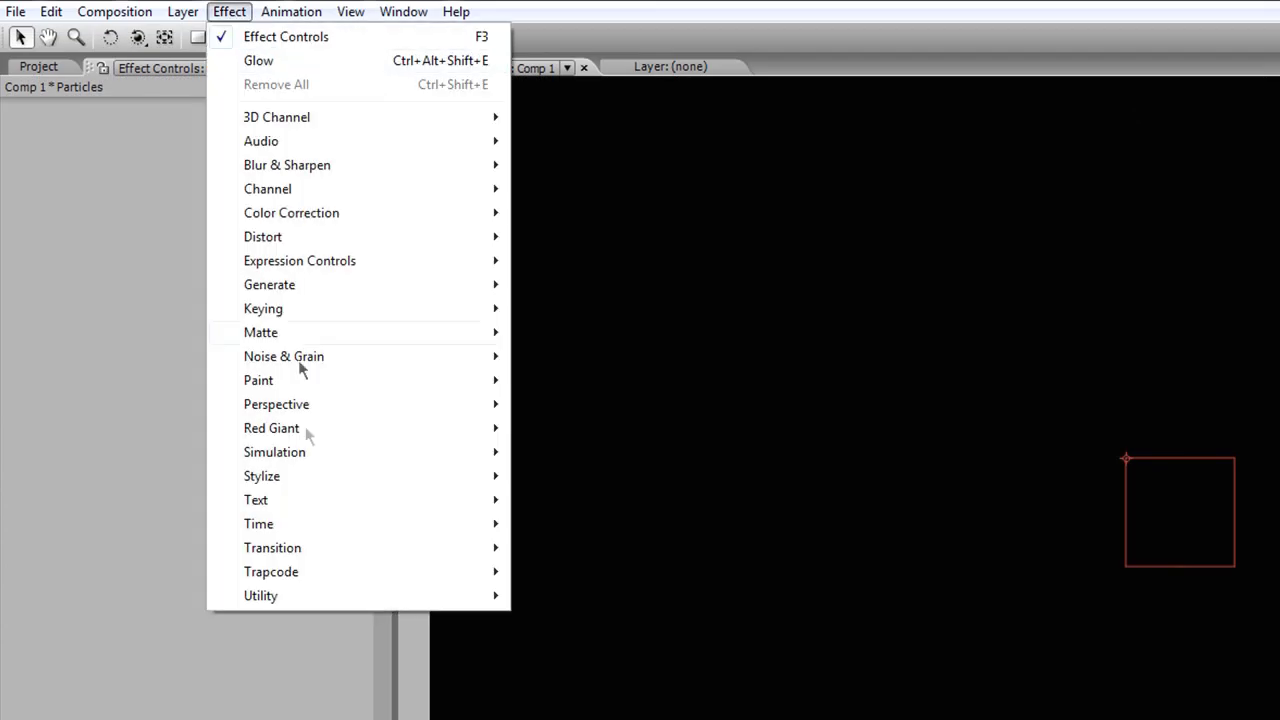
mouse_move(506, 575)
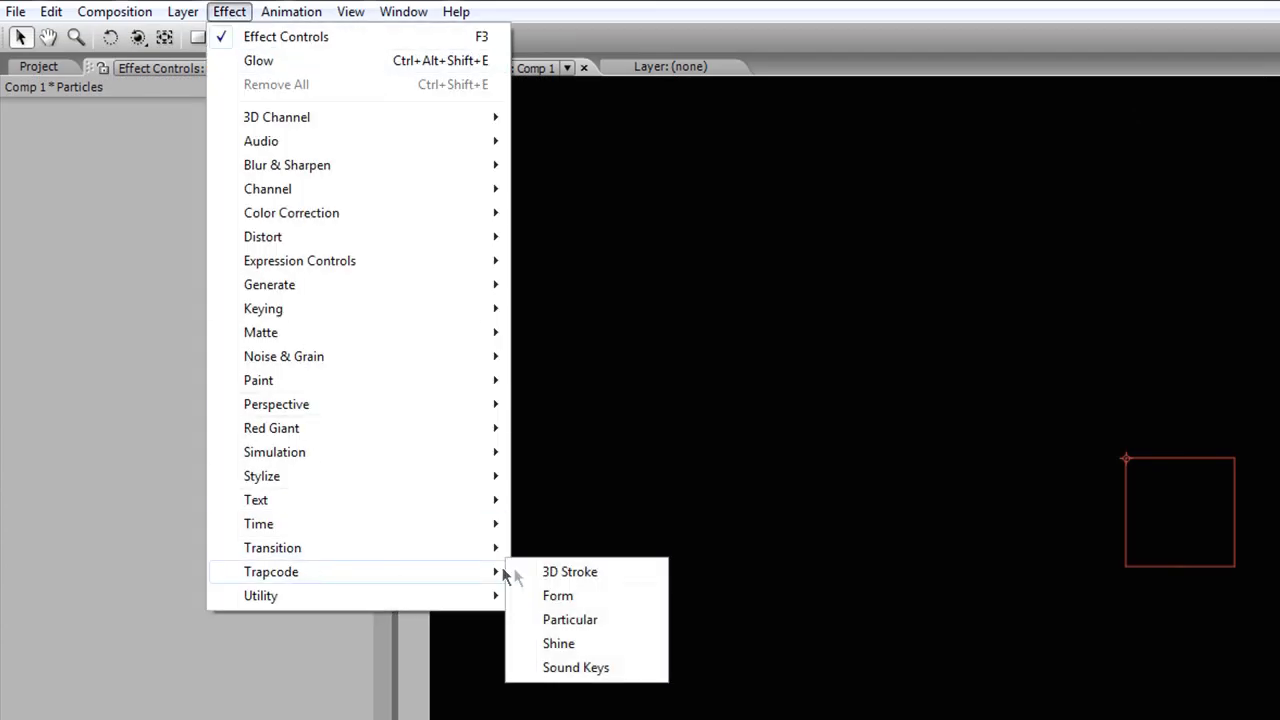
left_click(578, 620)
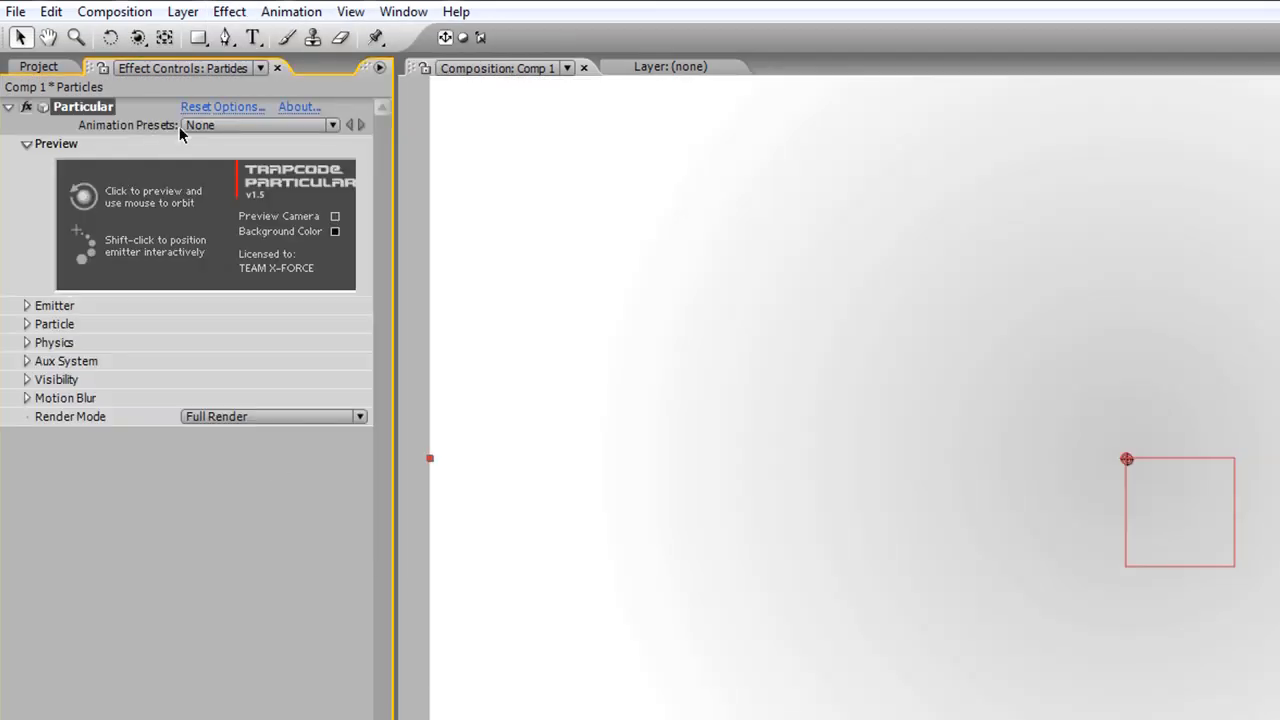
left_click(233, 127)
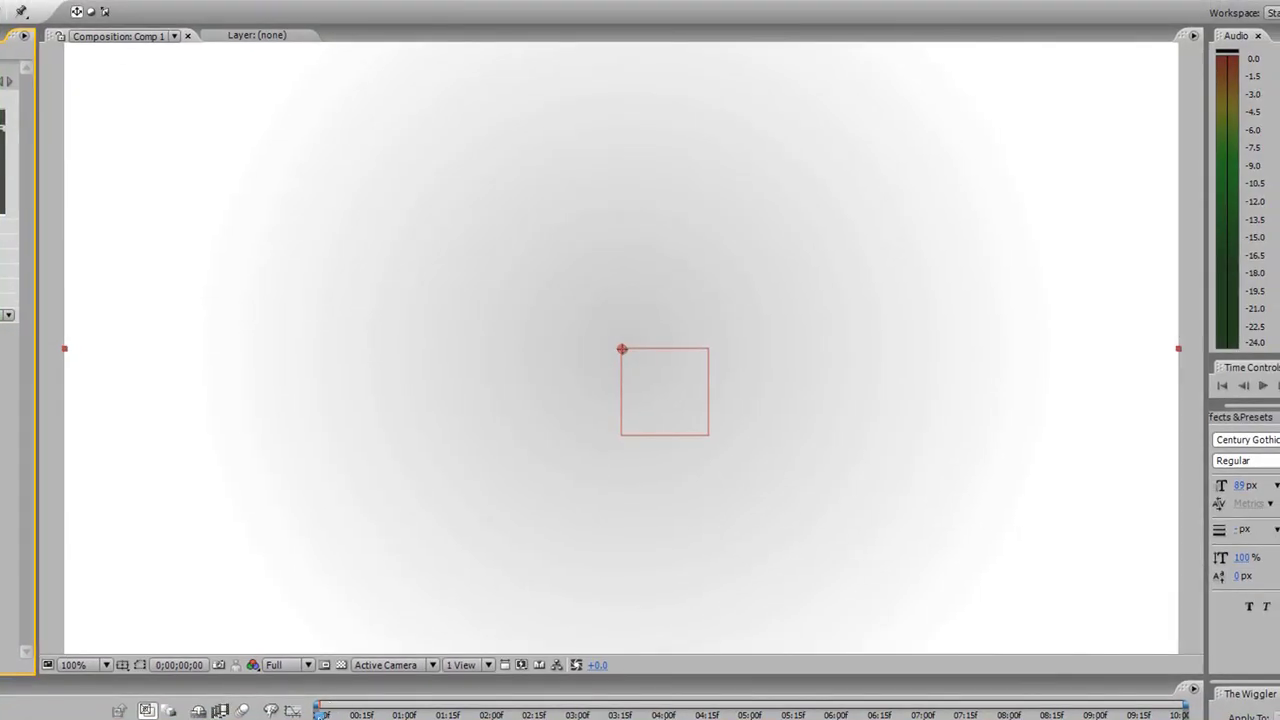
mouse_move(320, 714)
left_mouse_down()
mouse_move(391, 706)
mouse_move(320, 714)
left_mouse_up()
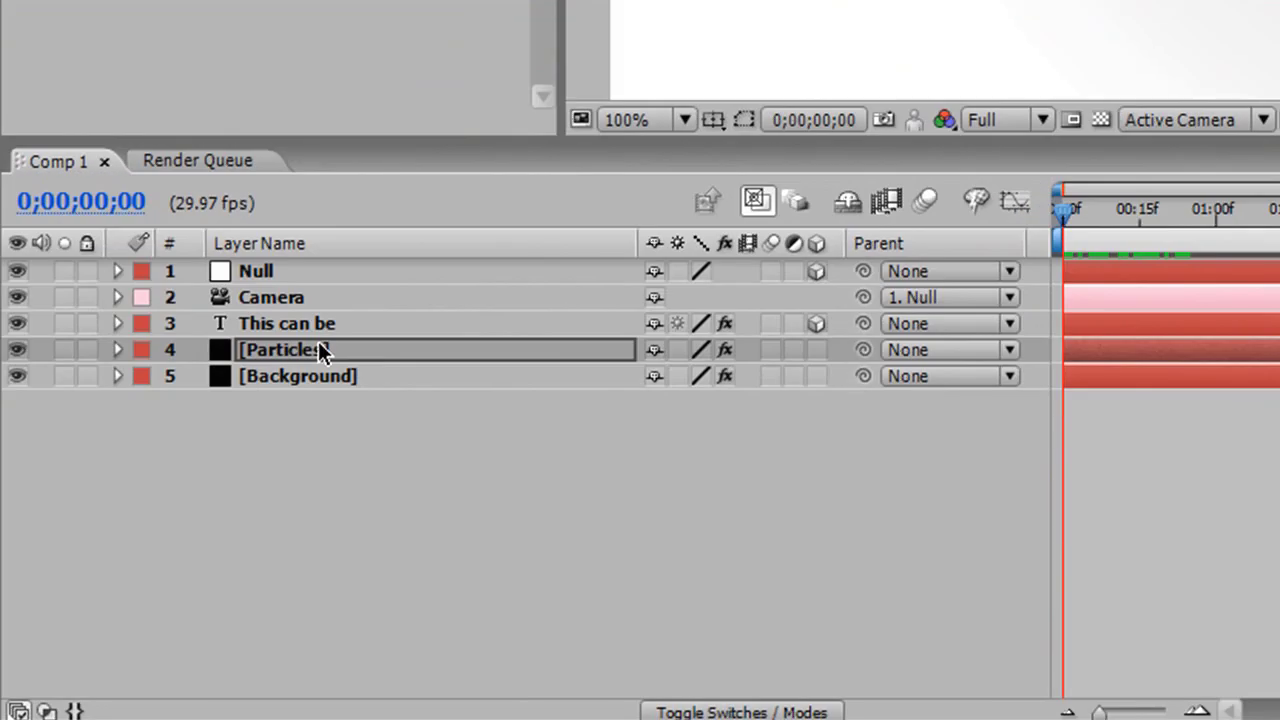
left_click(319, 345)
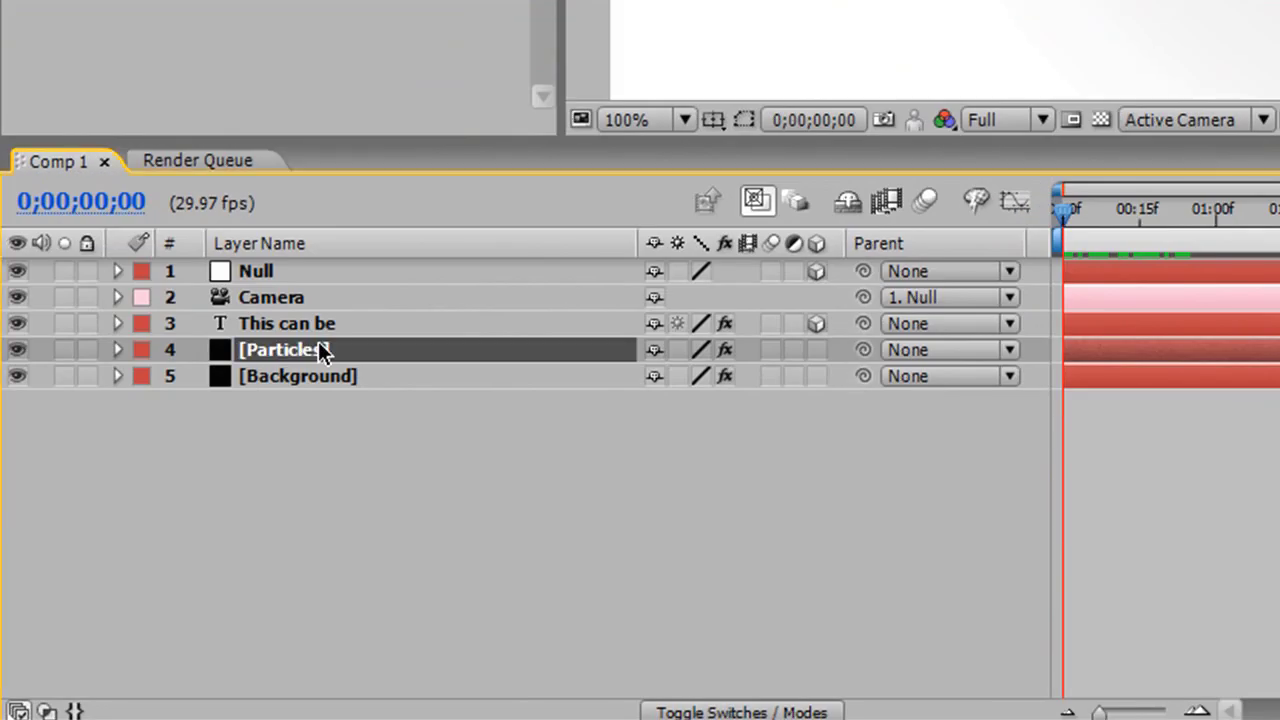